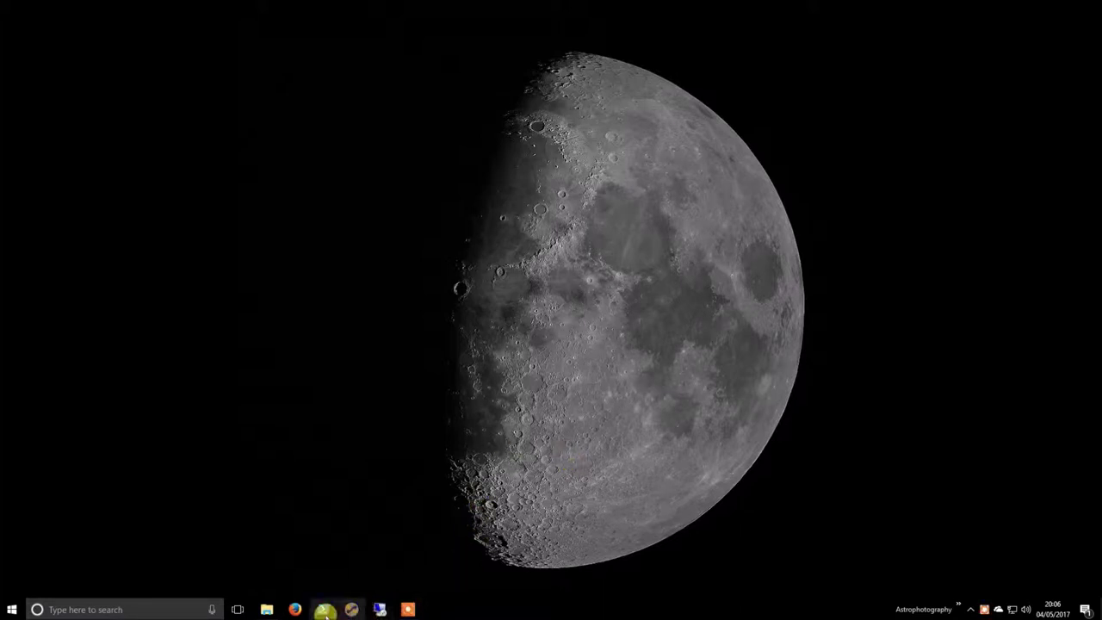
Step: In File Explorer, open the Elephant's Trunk [Canon] folder and select the 01-05-17 calibrated session folder
left_click(267, 609)
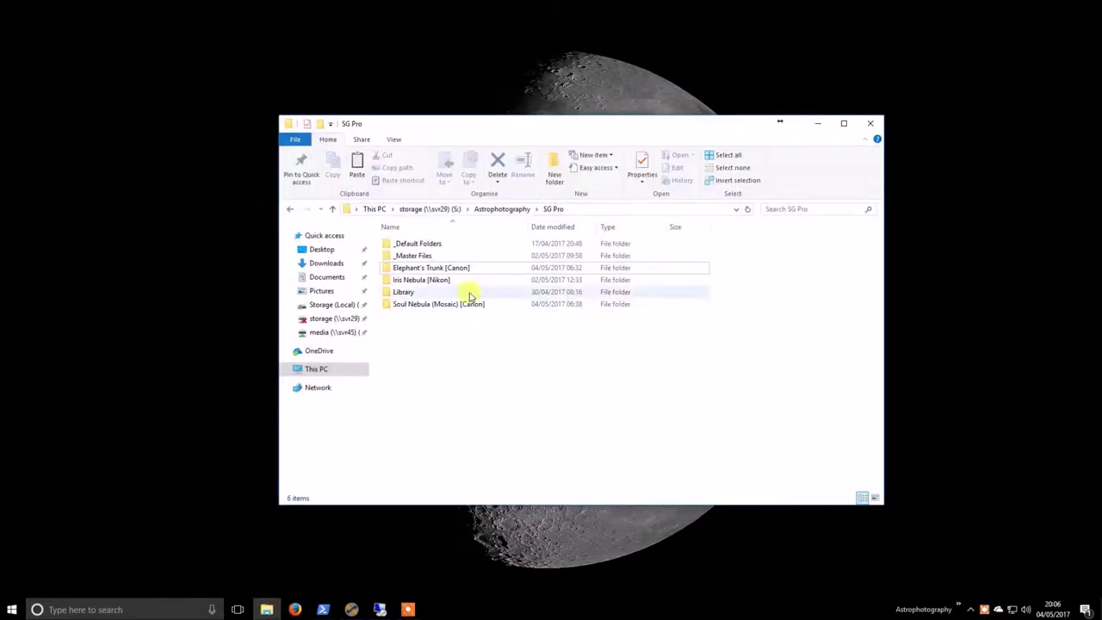
double_click(419, 267)
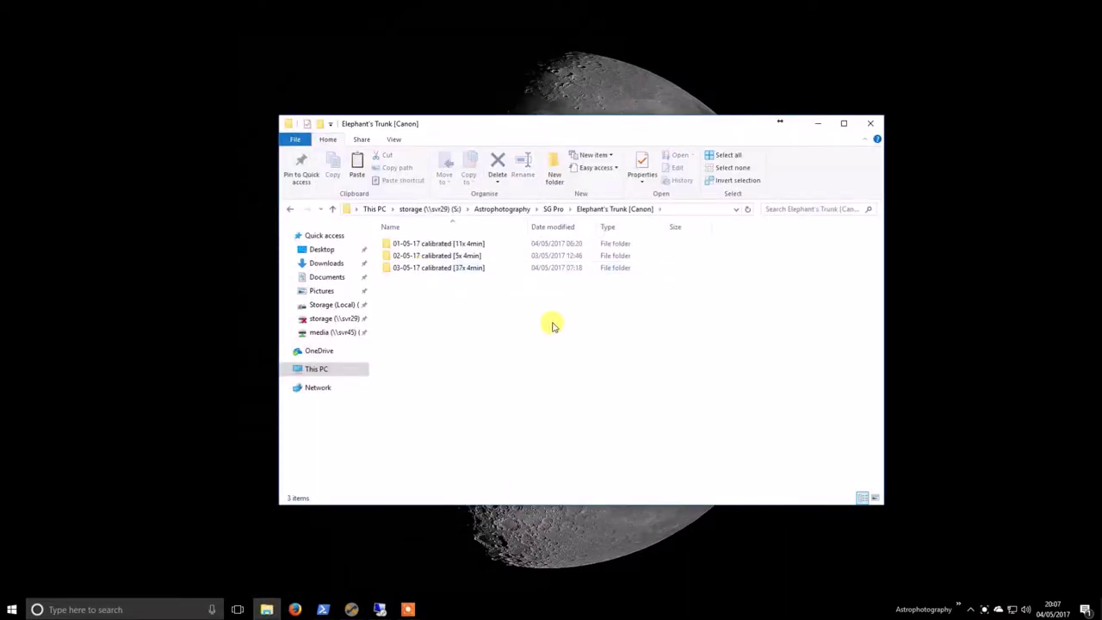
left_click(427, 246)
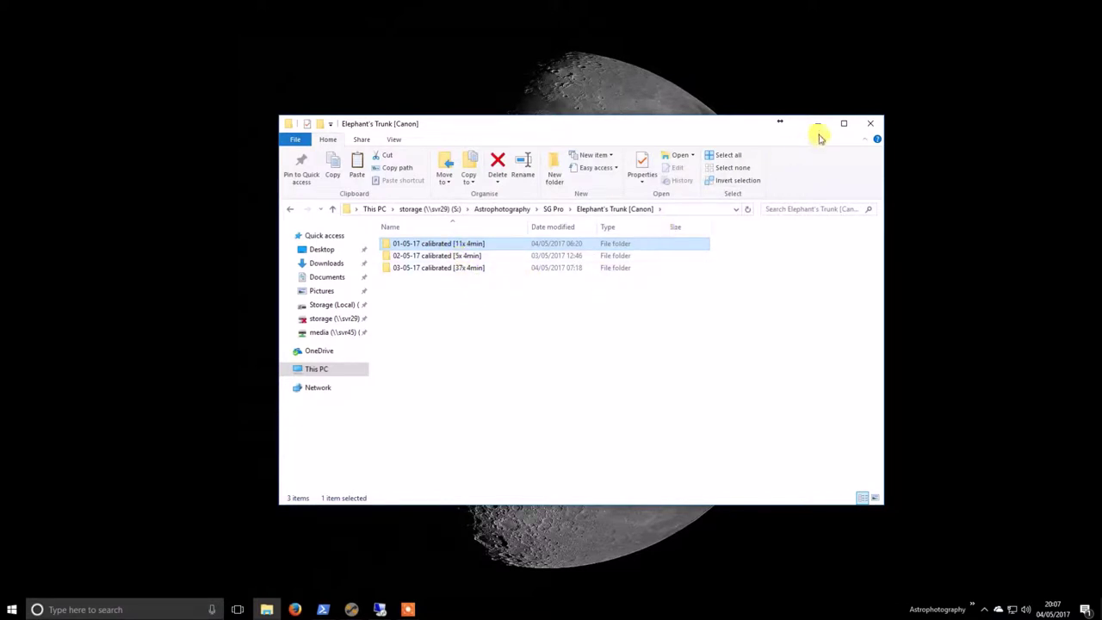
Step: Run the saved Step03 BatchPreprocessing script settings with Apply Global, then exit the script
left_click(820, 125)
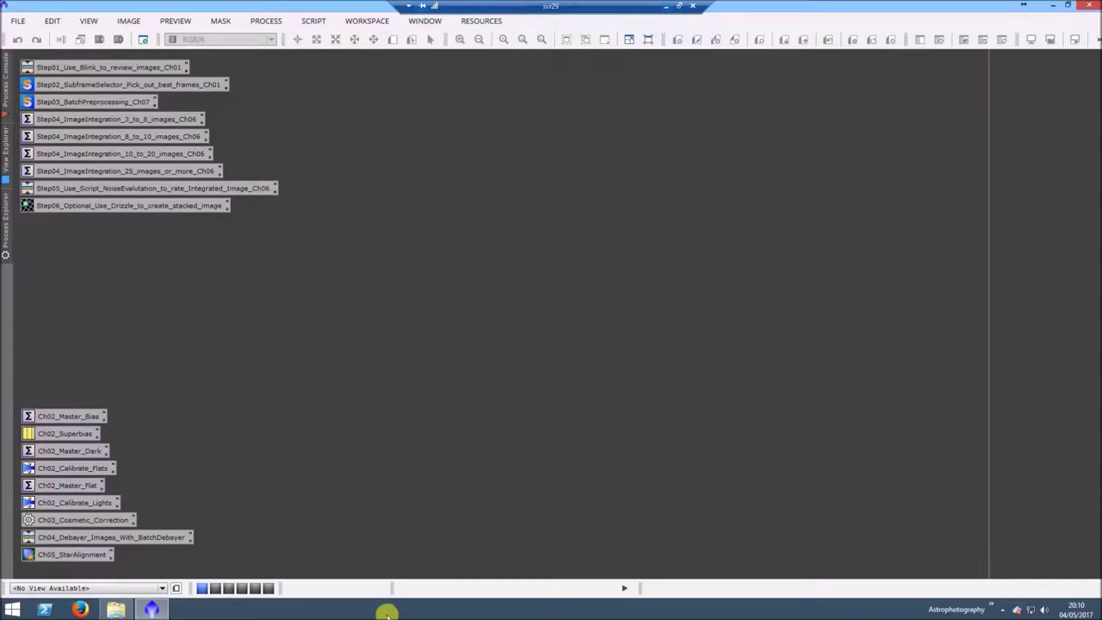
double_click(103, 102)
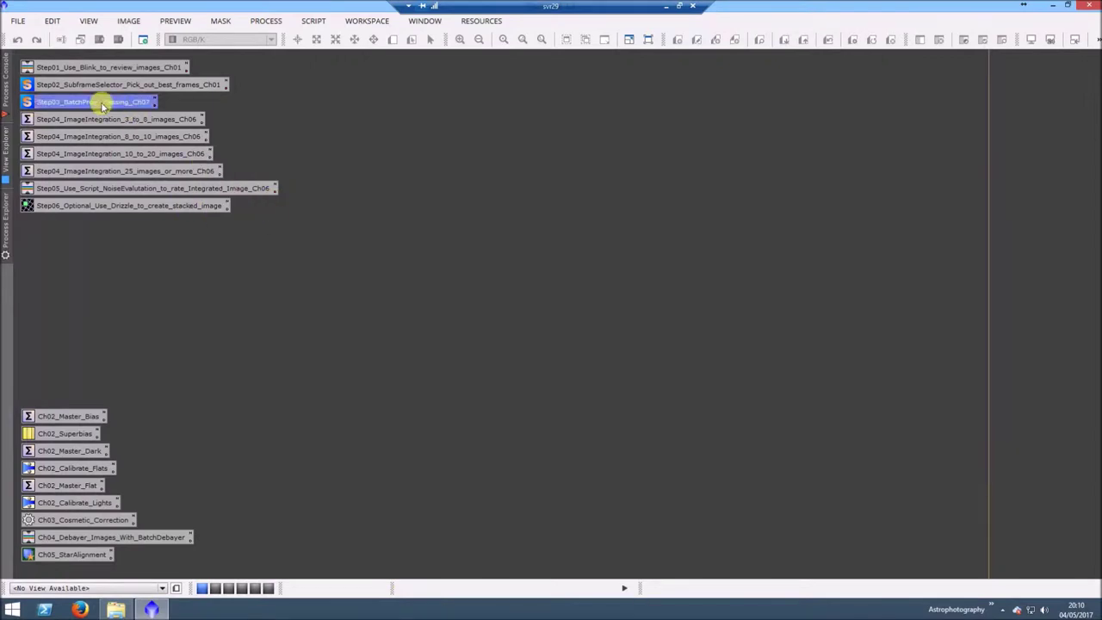
left_click(420, 335)
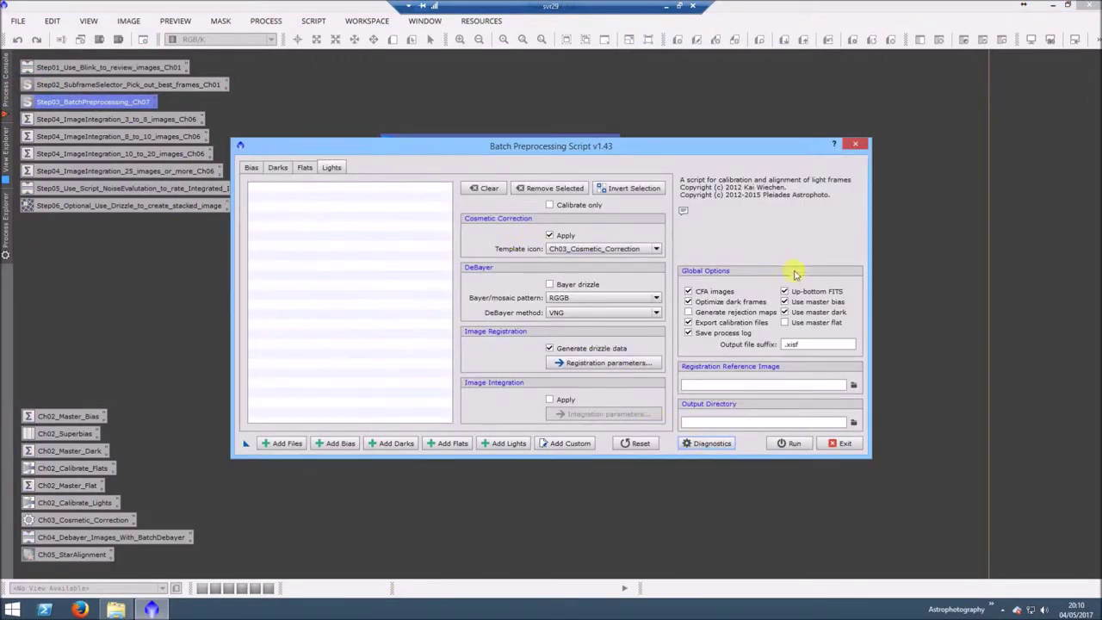
left_click(860, 149)
left_click(529, 320)
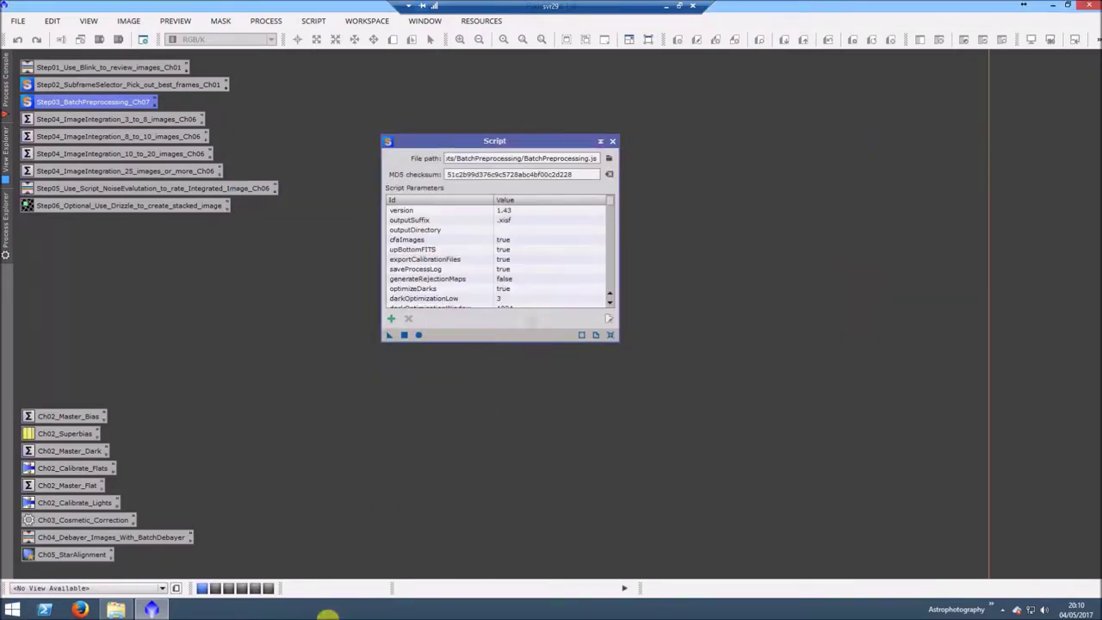
Step: Browse into the 01-05-17 session's calibrated/light/debayered folder
left_click(116, 610)
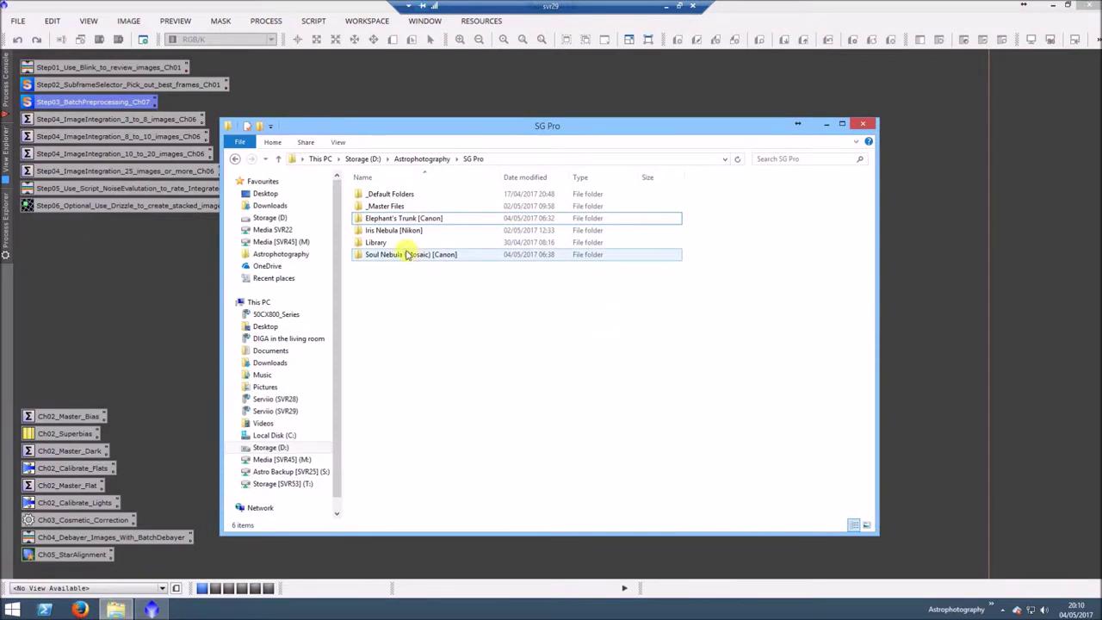
left_click(396, 218)
double_click(396, 219)
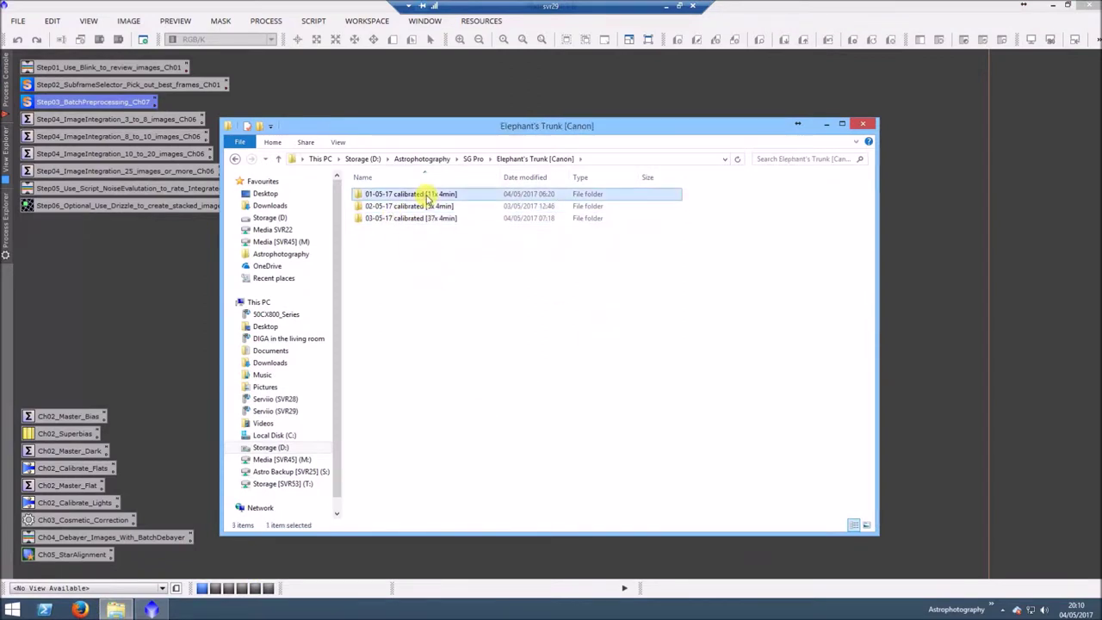
double_click(420, 194)
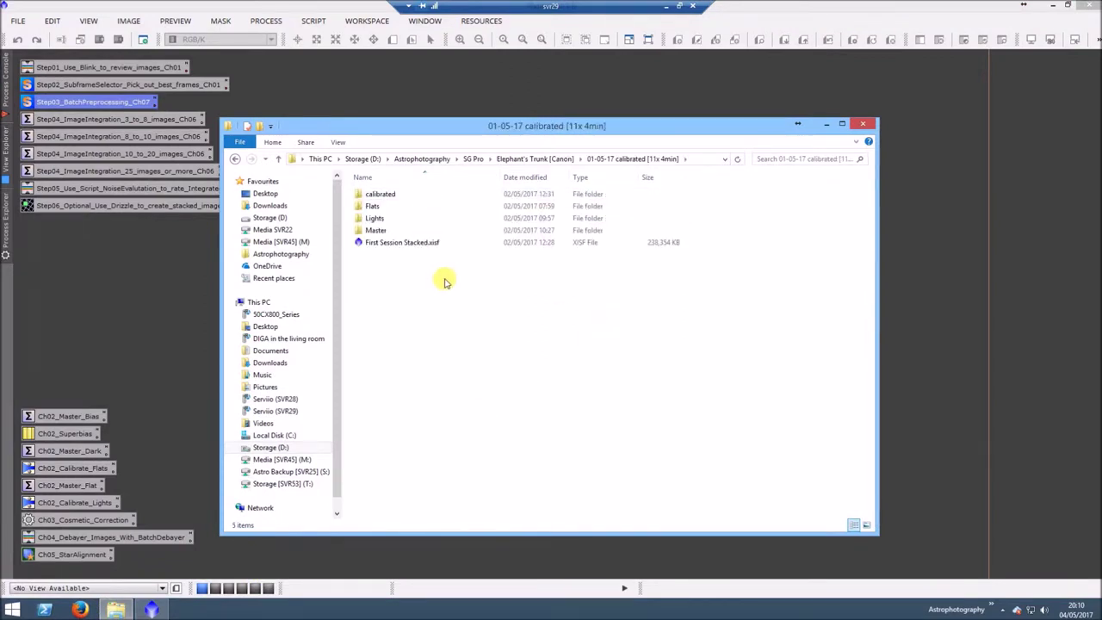
double_click(383, 197)
double_click(384, 200)
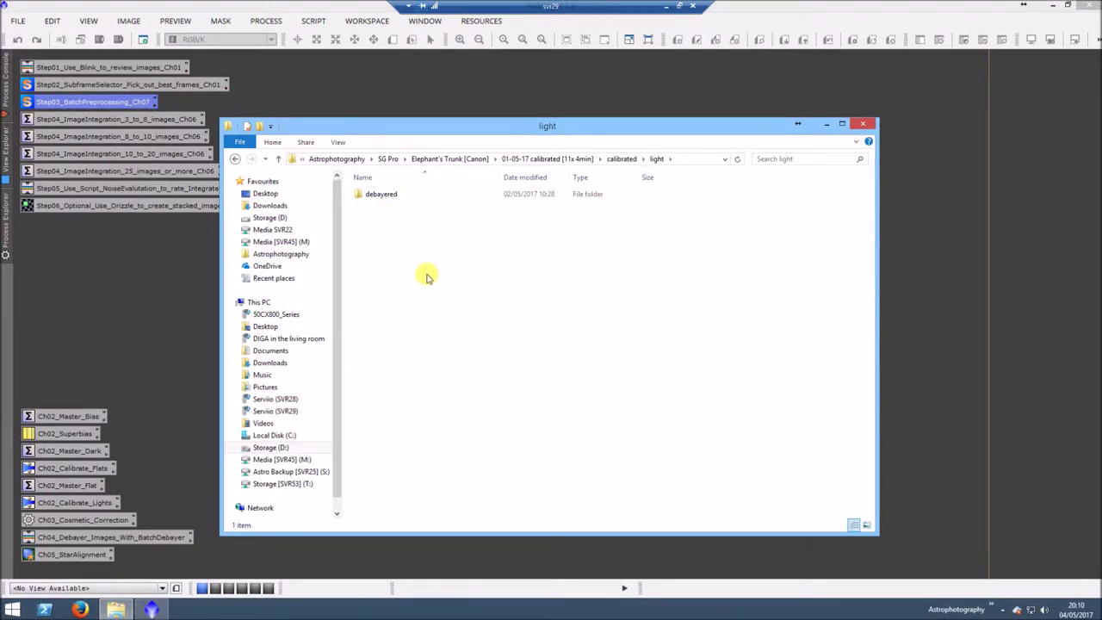
left_click(379, 192)
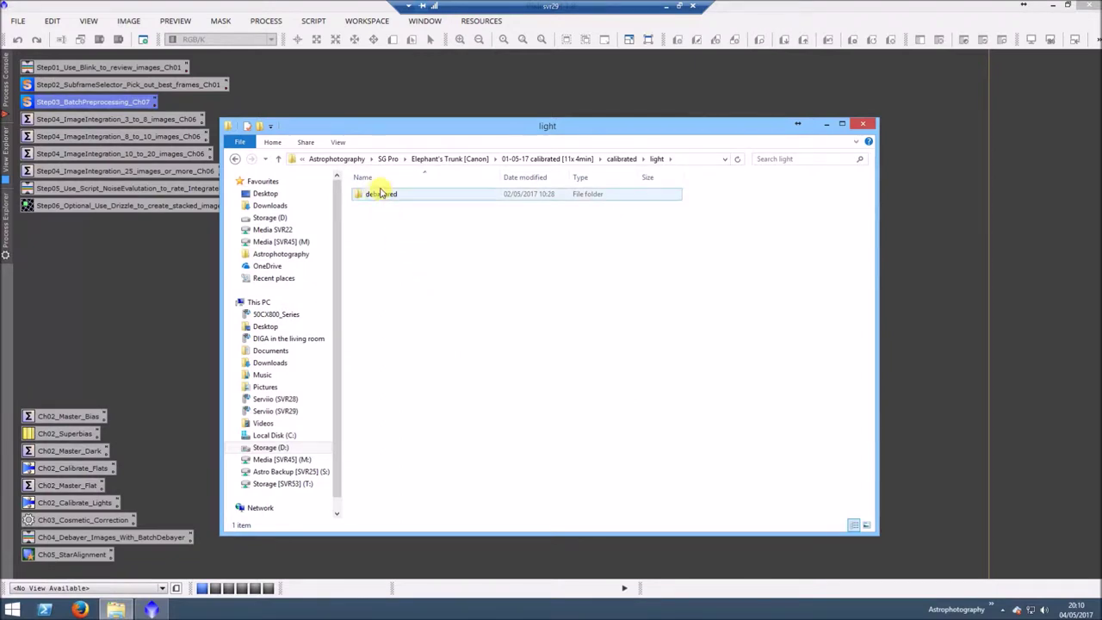
double_click(377, 195)
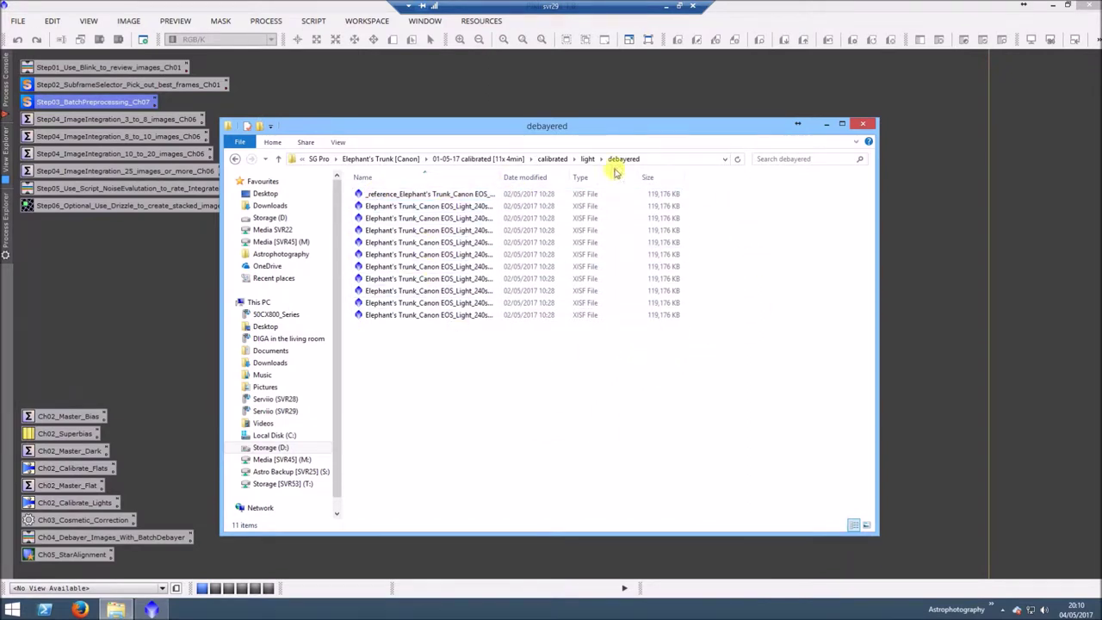
Step: Open the 03-05-17 session's Lights folder, select the _reference_ frame, and minimize Explorer
left_click(386, 159)
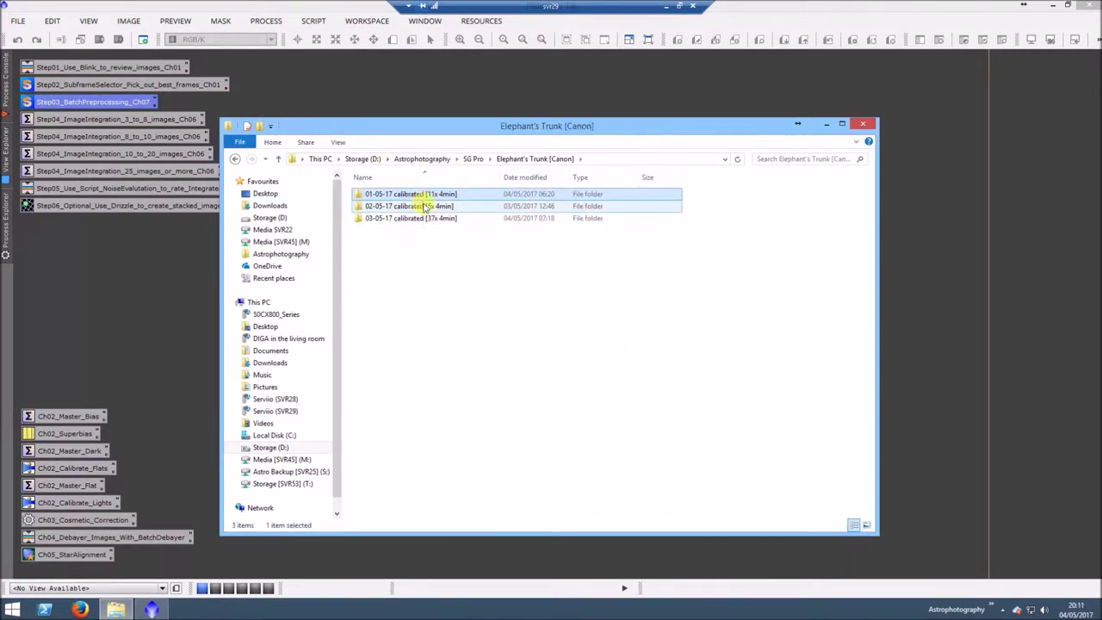
mouse_move(427, 207)
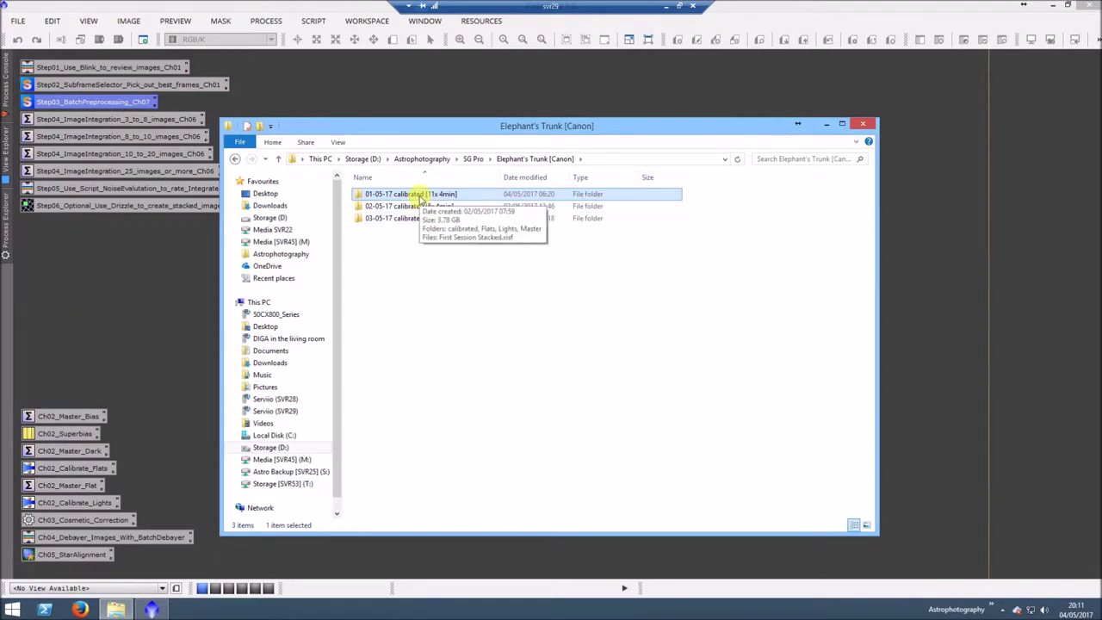
double_click(442, 218)
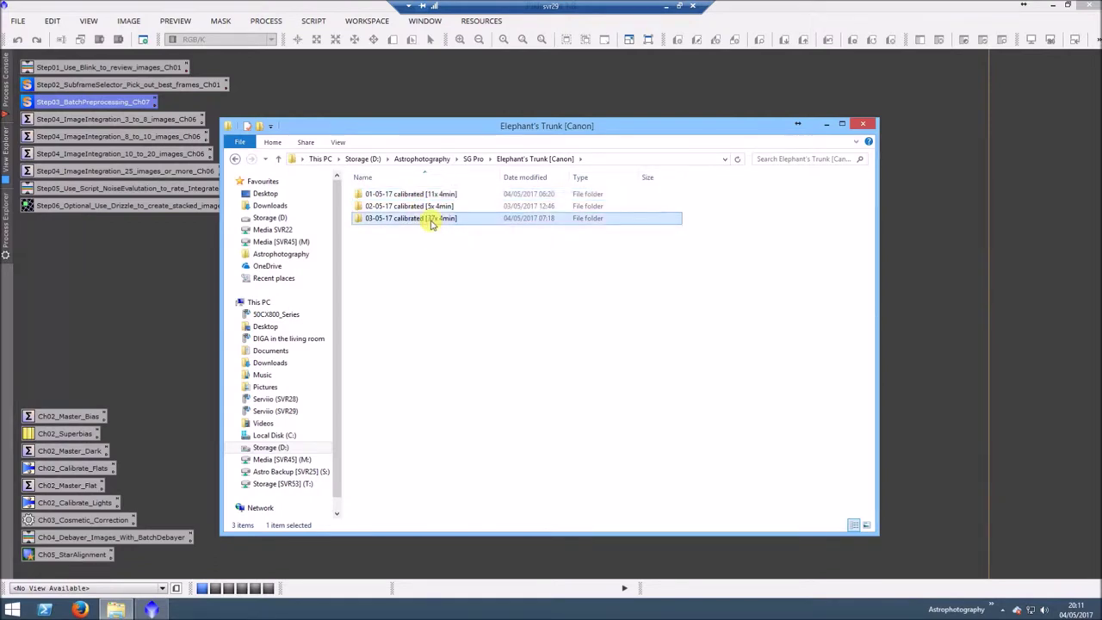
double_click(381, 217)
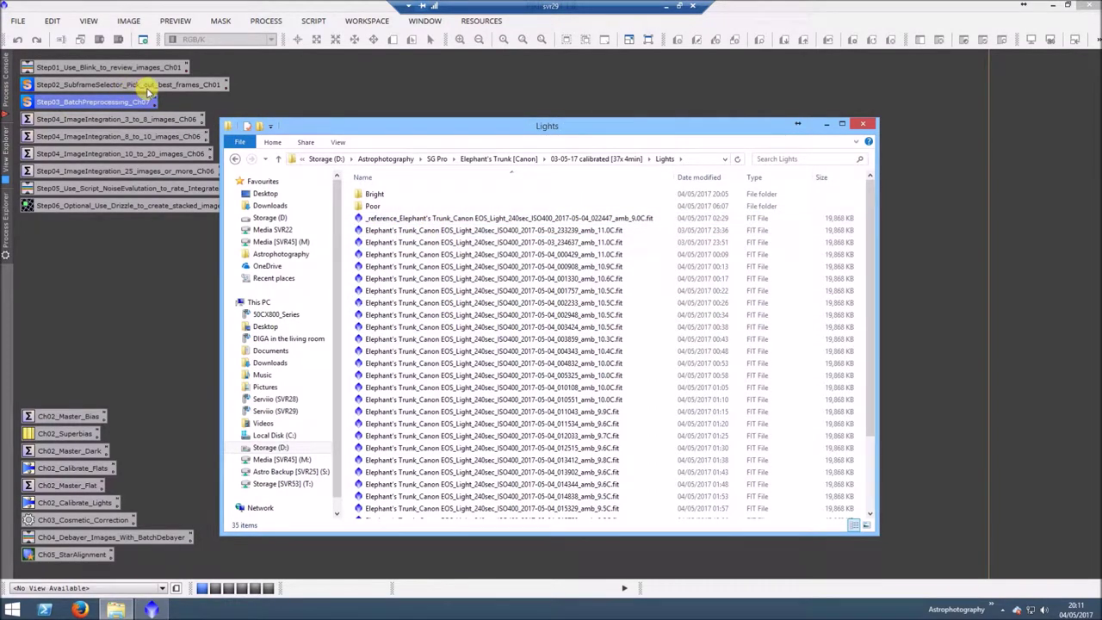
left_click(443, 218)
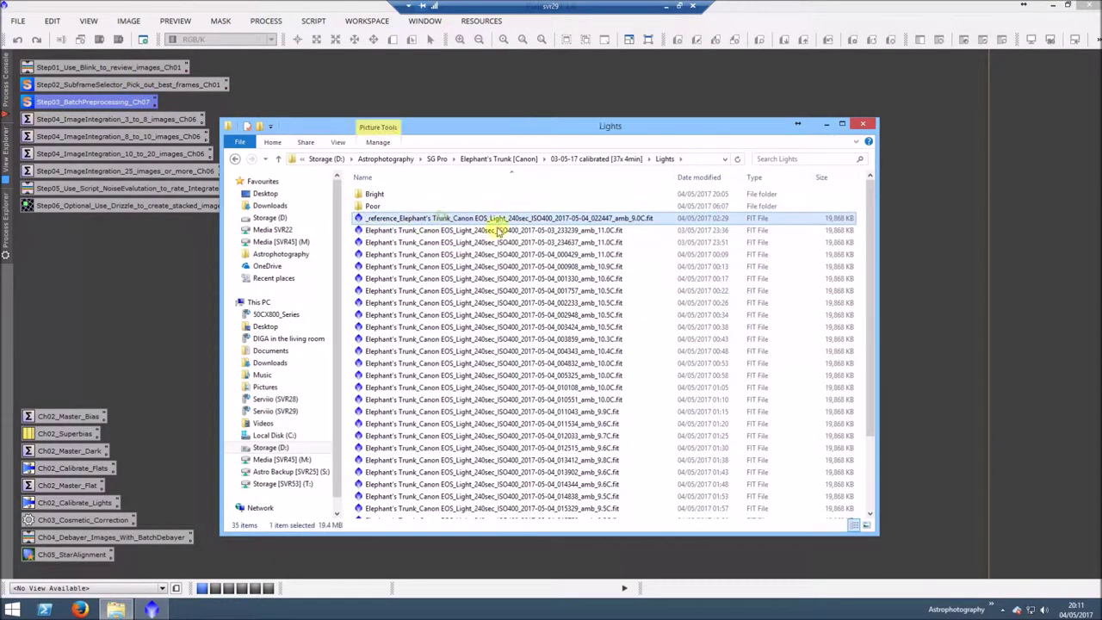
left_click(827, 127)
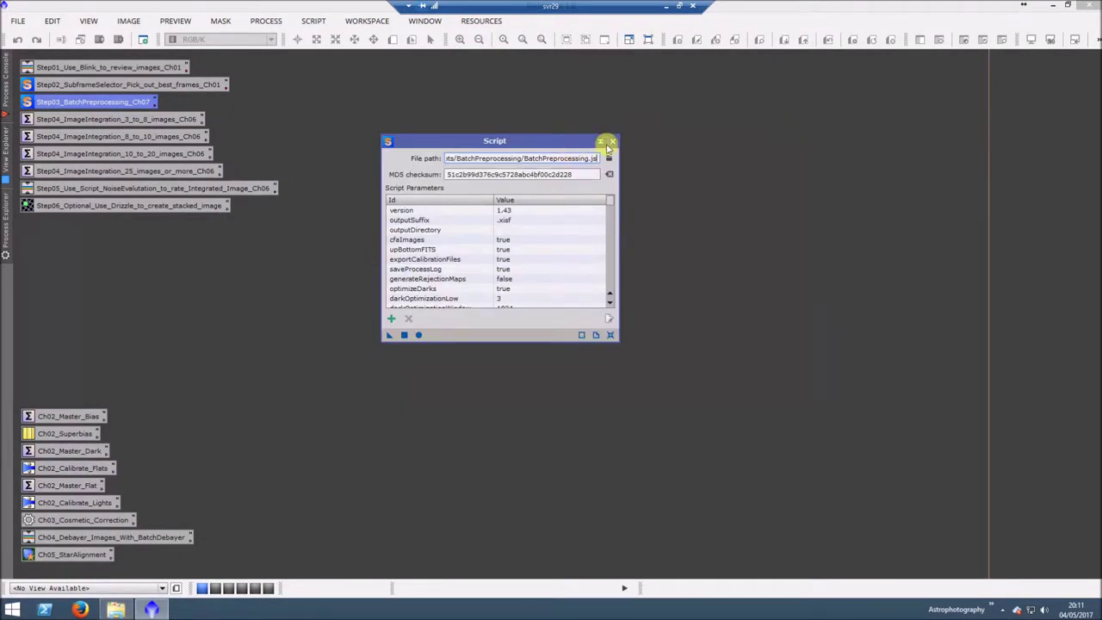
Step: Close the BatchPreprocessing script and open the saved StarAlignment settings, reviewing the star detection and matching sections
left_click(613, 142)
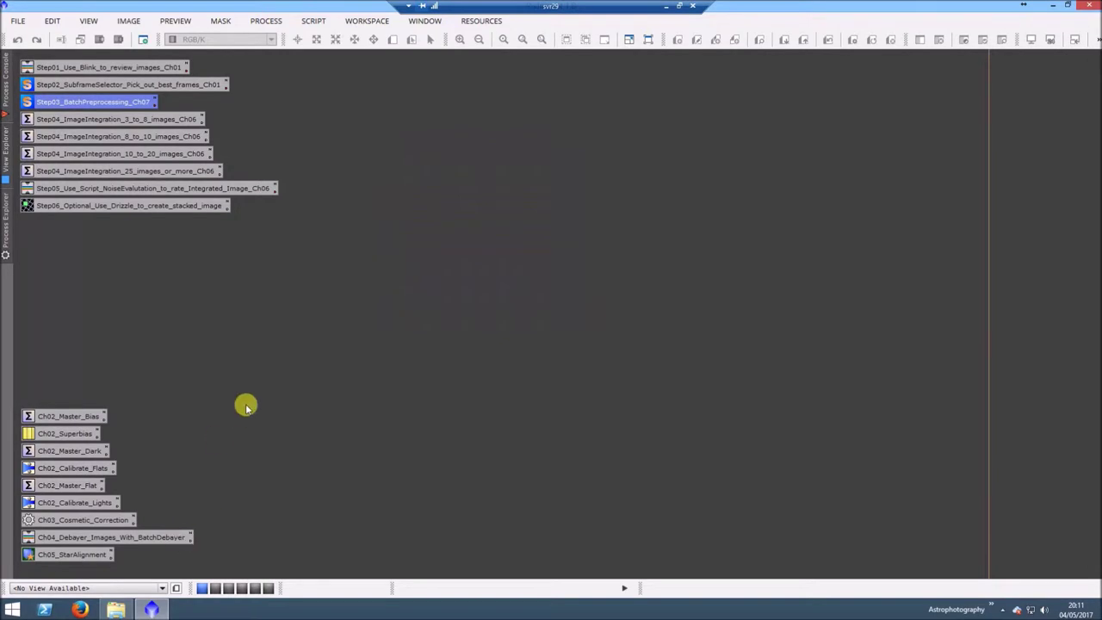
double_click(69, 554)
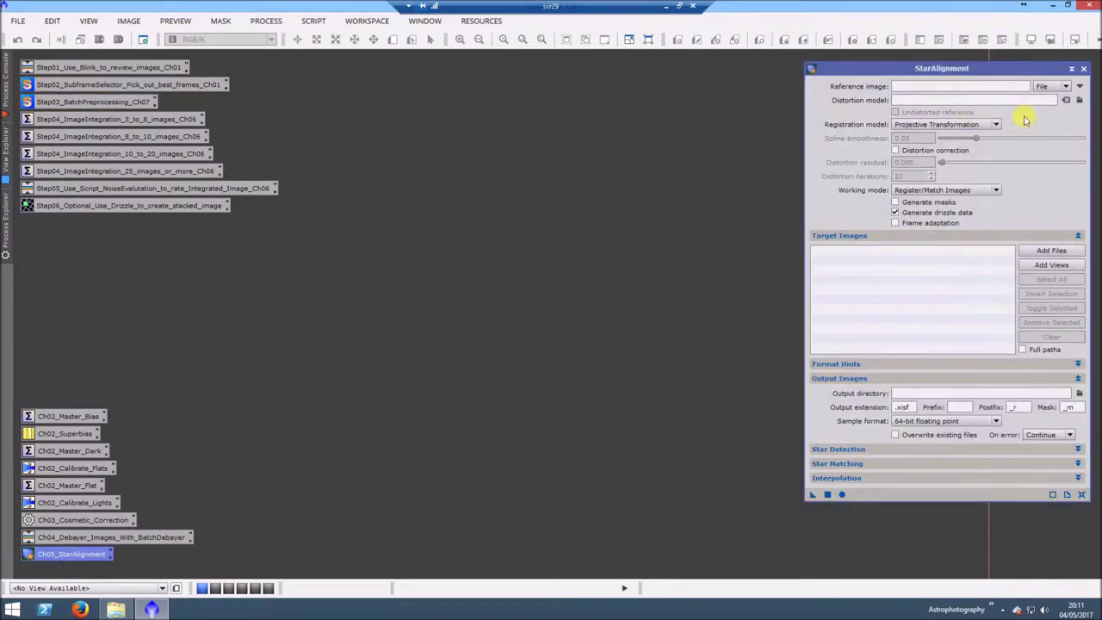
left_click(1079, 449)
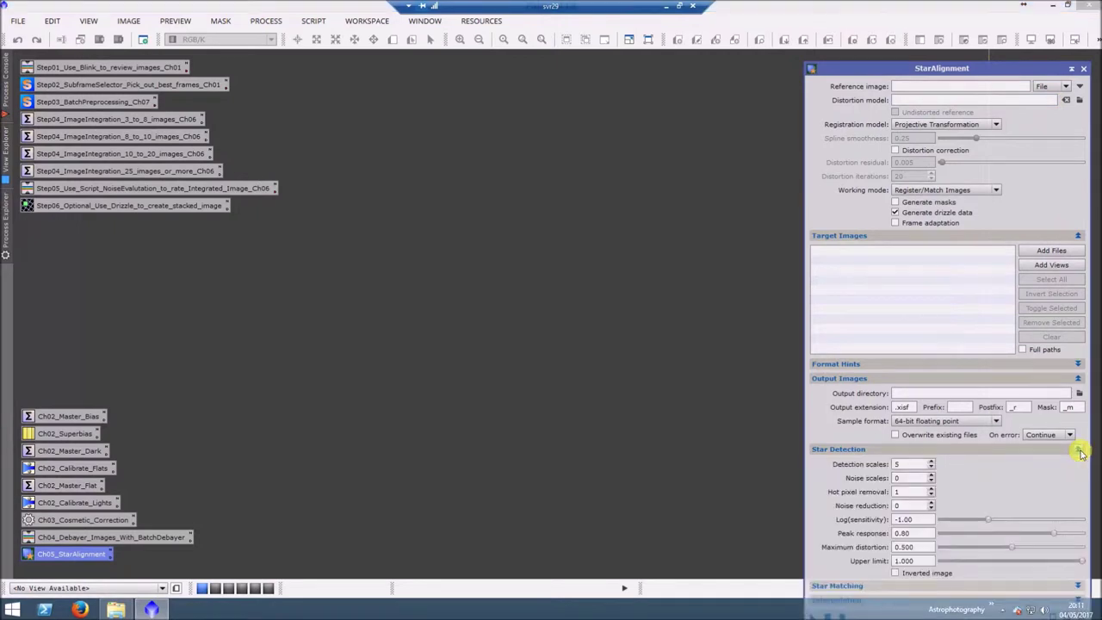
left_click(1079, 450)
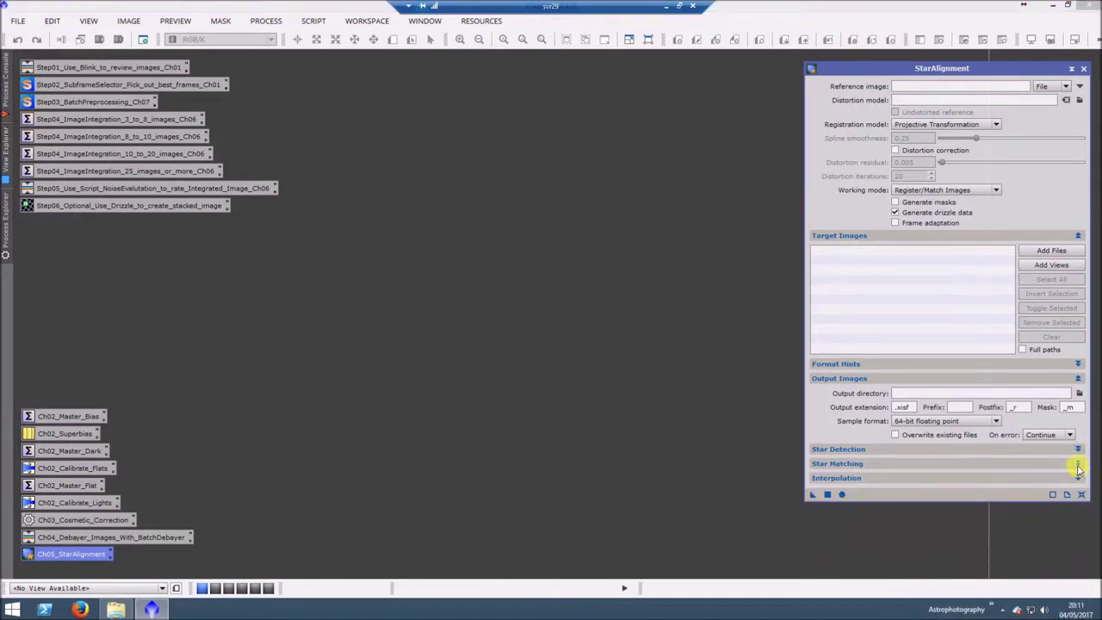
left_click(1078, 464)
left_click(1078, 465)
Step: Set the StarAlignment reference image to the _reference_ frame in calibrated/light/debayered
left_click(1042, 86)
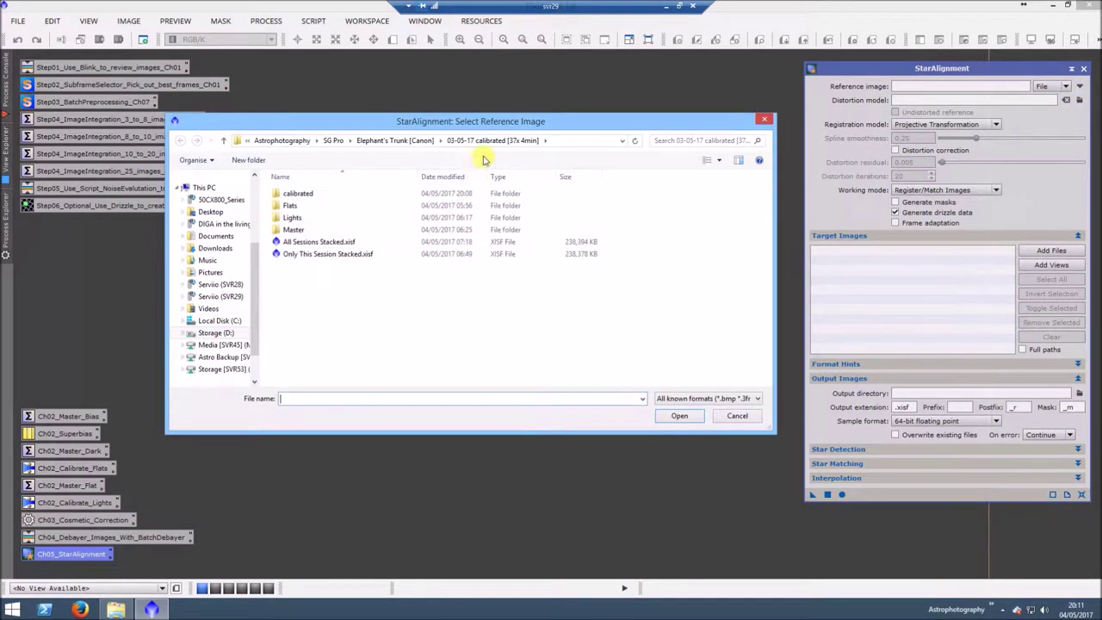
double_click(302, 193)
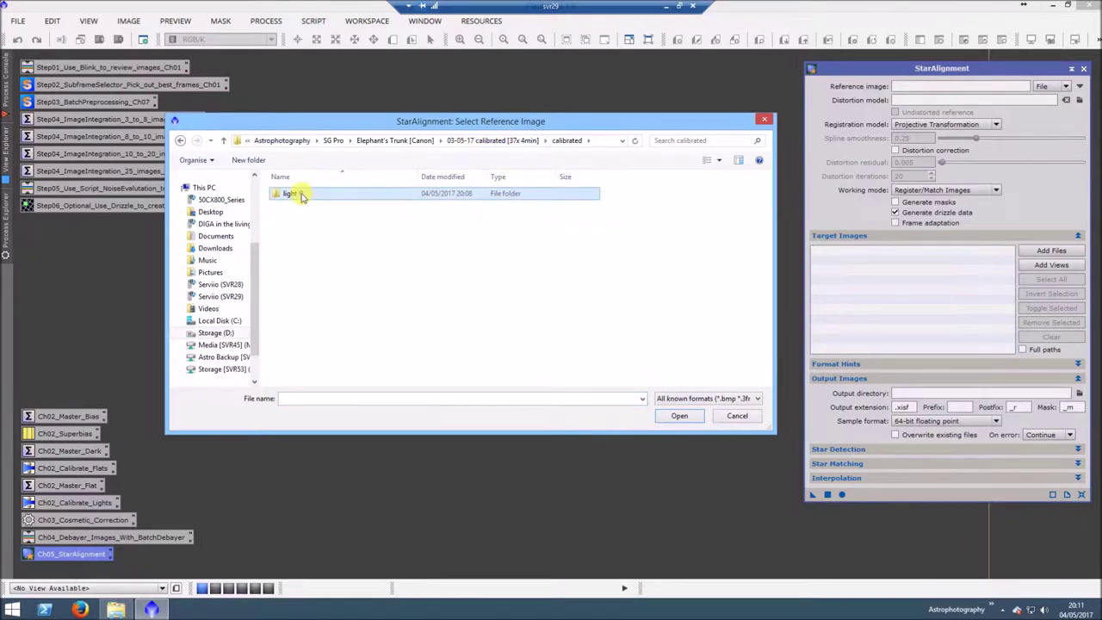
double_click(297, 192)
double_click(297, 192)
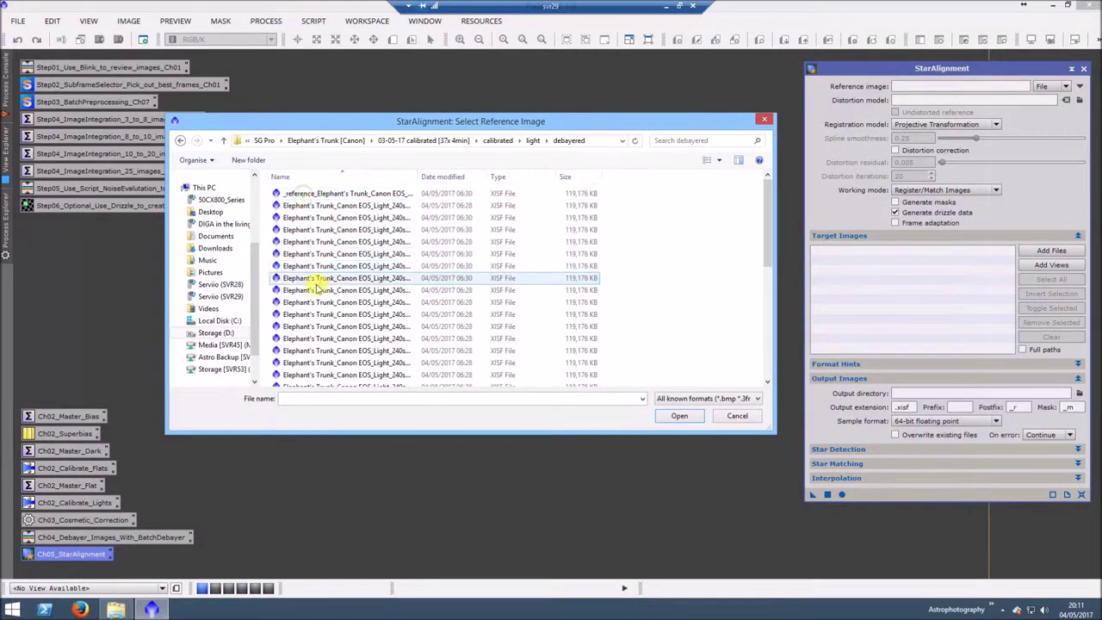
left_click(323, 194)
left_click(680, 417)
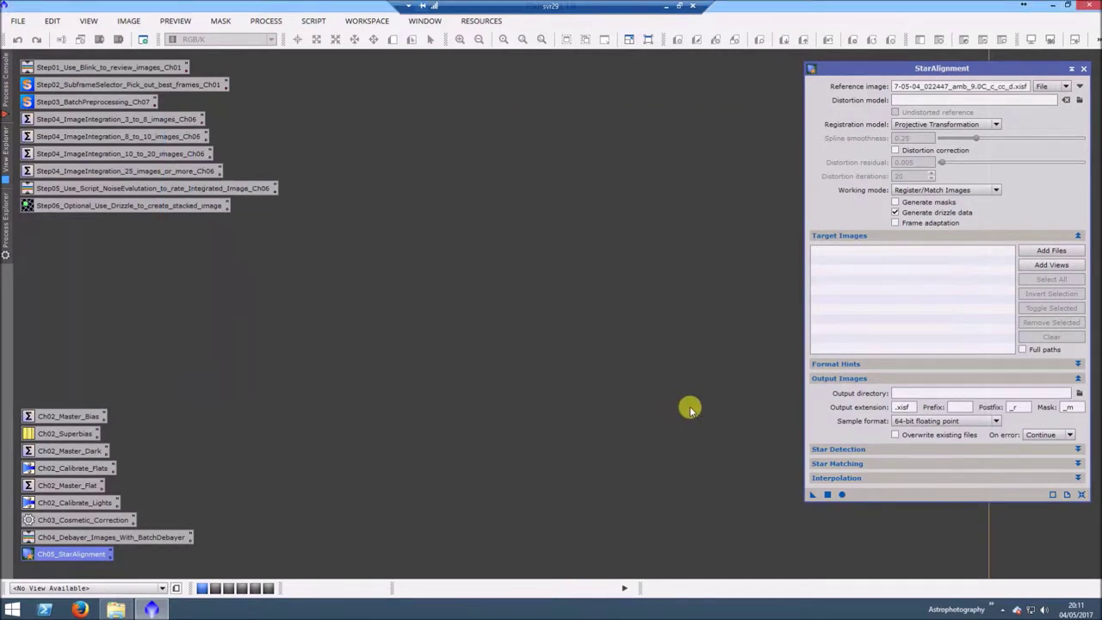
left_click(1054, 252)
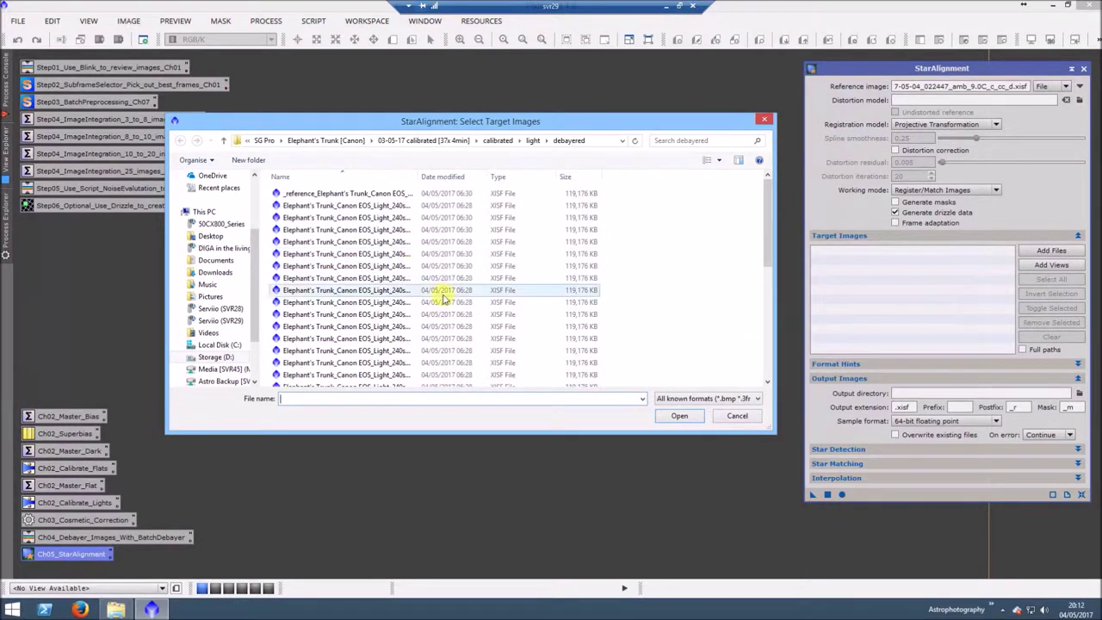
Step: Add all the 03-05-17 debayered frames as StarAlignment target images
left_click(430, 266)
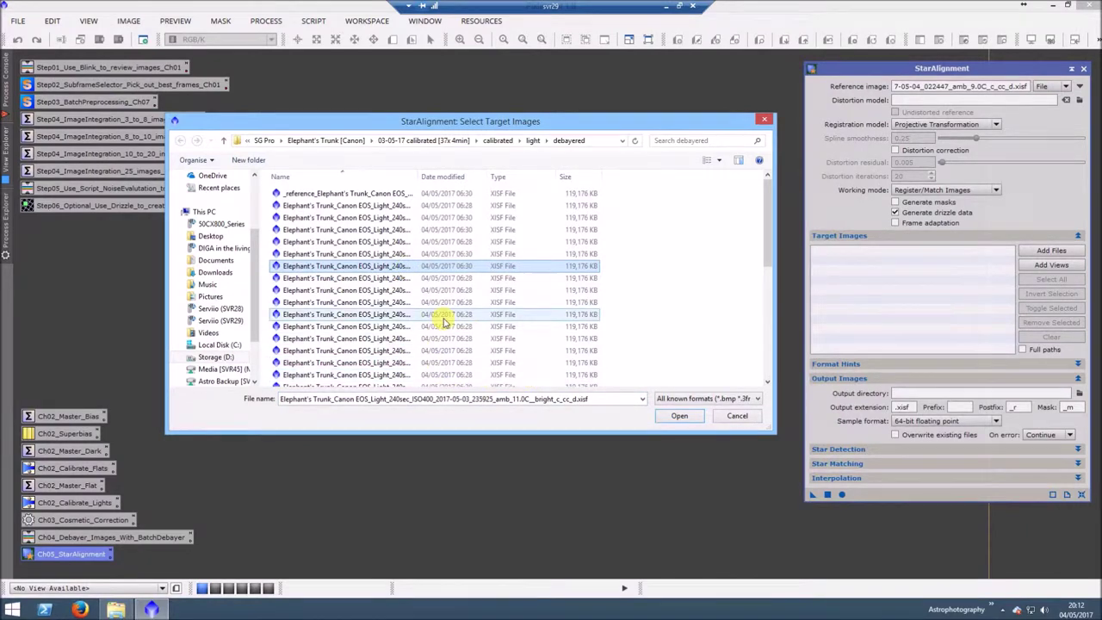
key("ctrl+a")
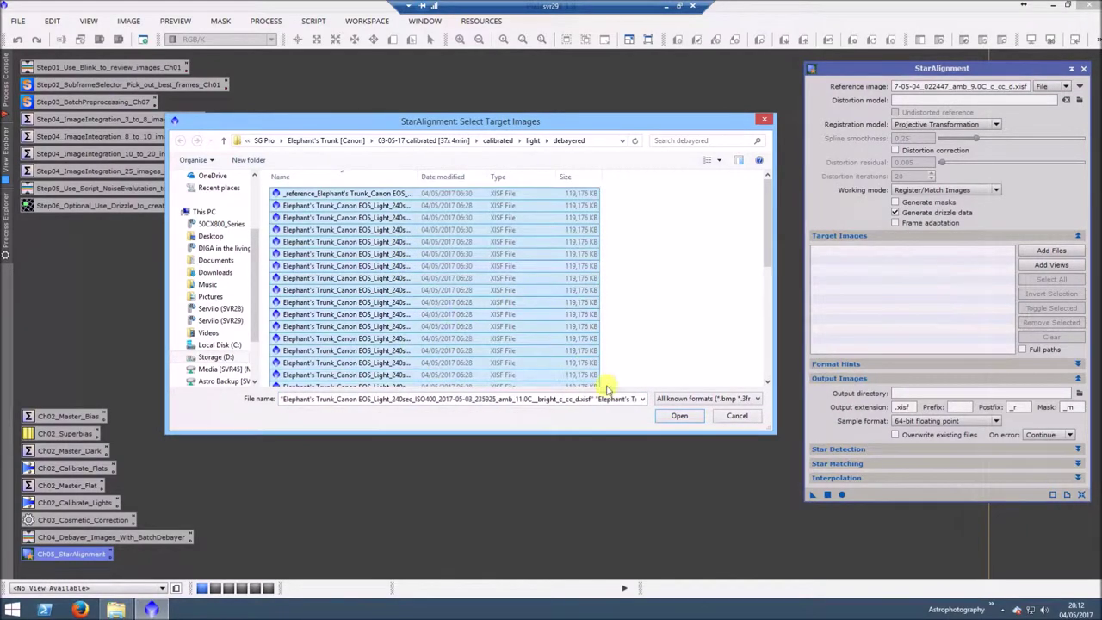
left_click(681, 415)
Step: Add the five 02-05-17 debayered frames to the target list
left_click(1051, 250)
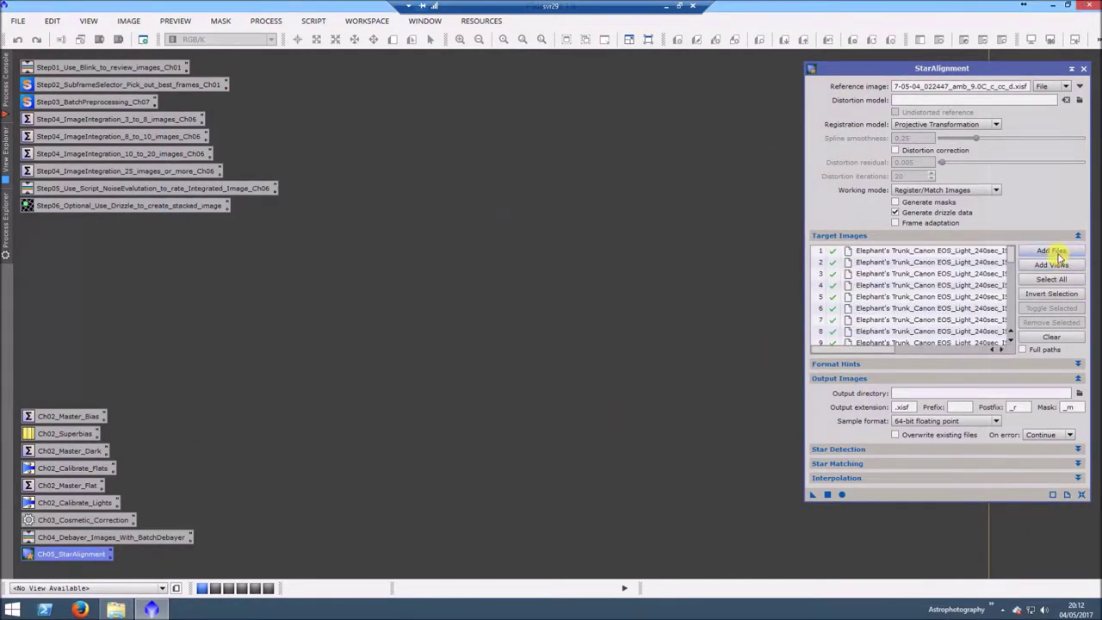
left_click(349, 140)
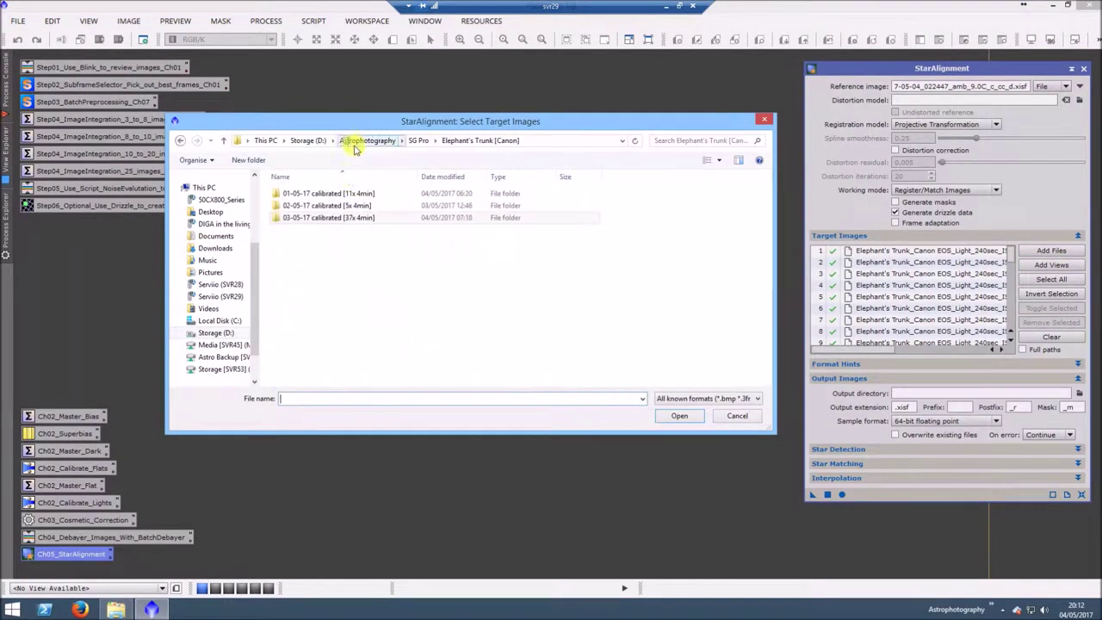
double_click(334, 209)
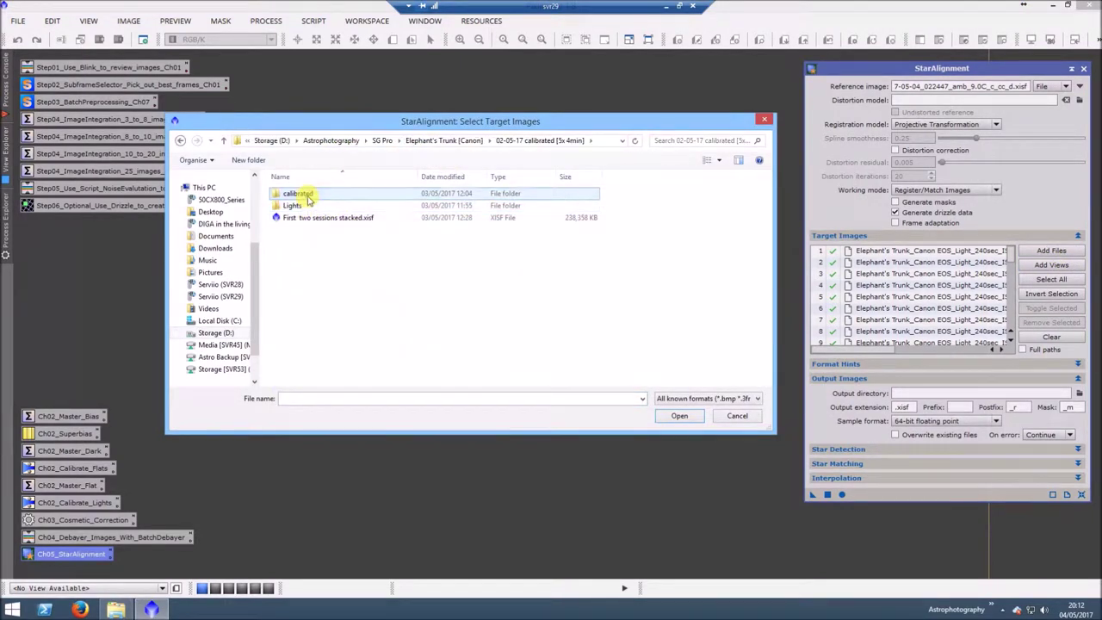
double_click(303, 193)
double_click(307, 194)
double_click(307, 194)
left_click(336, 231)
key("ctrl+a")
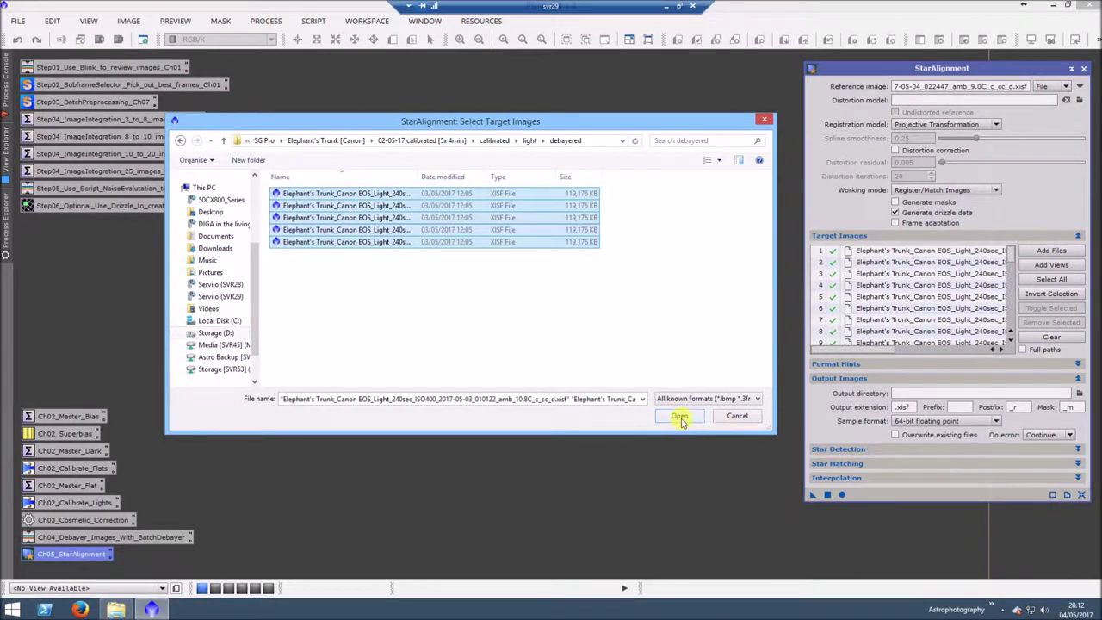
left_click(679, 417)
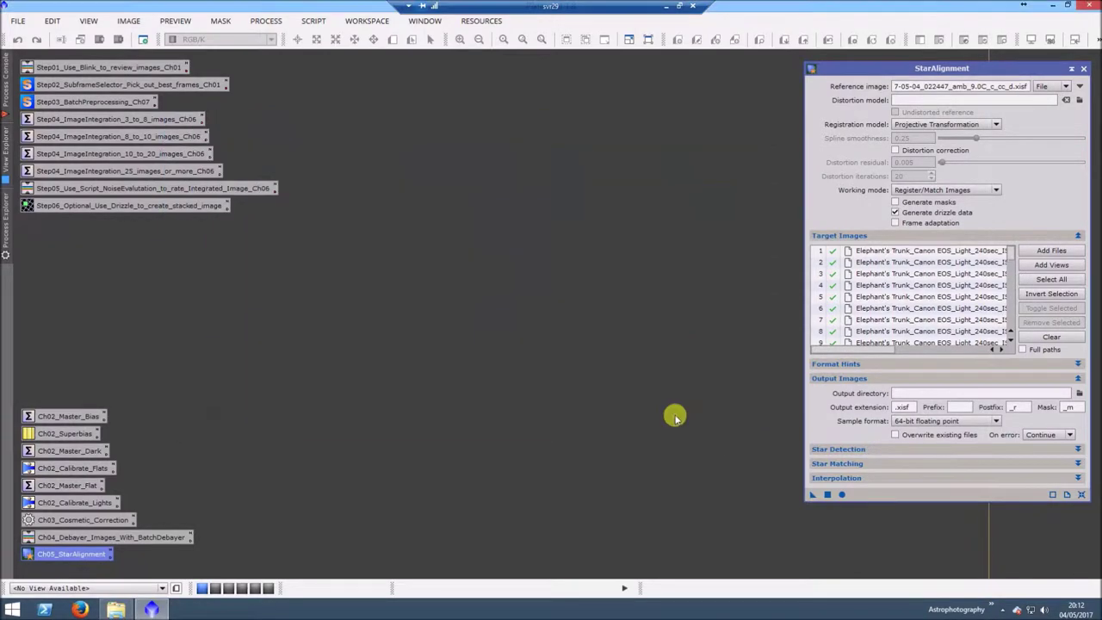
Step: Add the eleven 01-05-17 debayered frames to the target list
left_click(1054, 251)
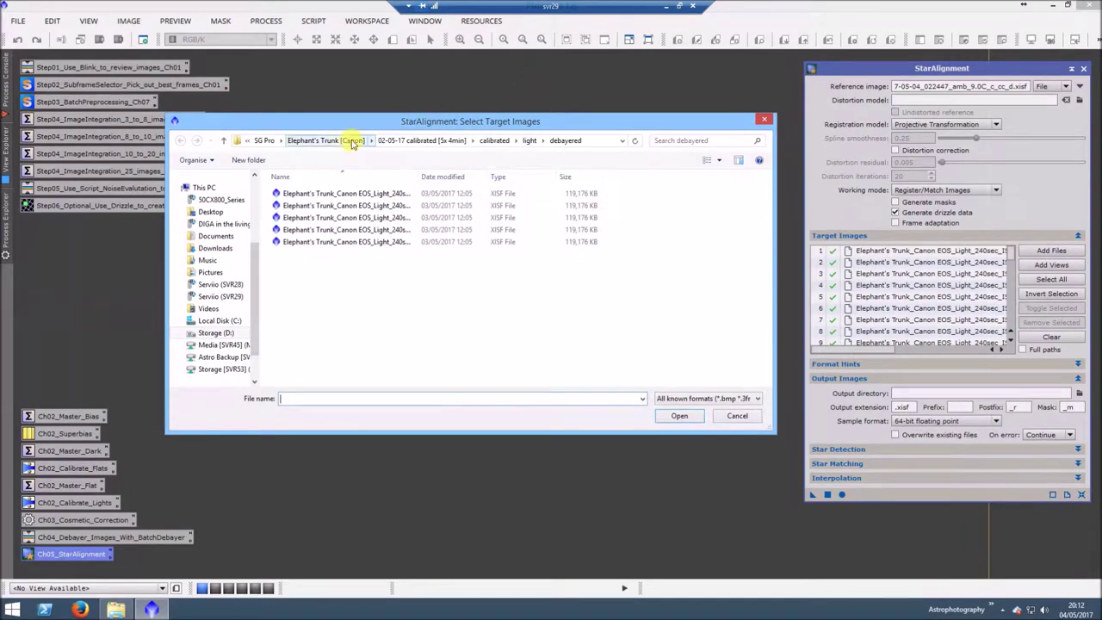
left_click(352, 144)
double_click(303, 193)
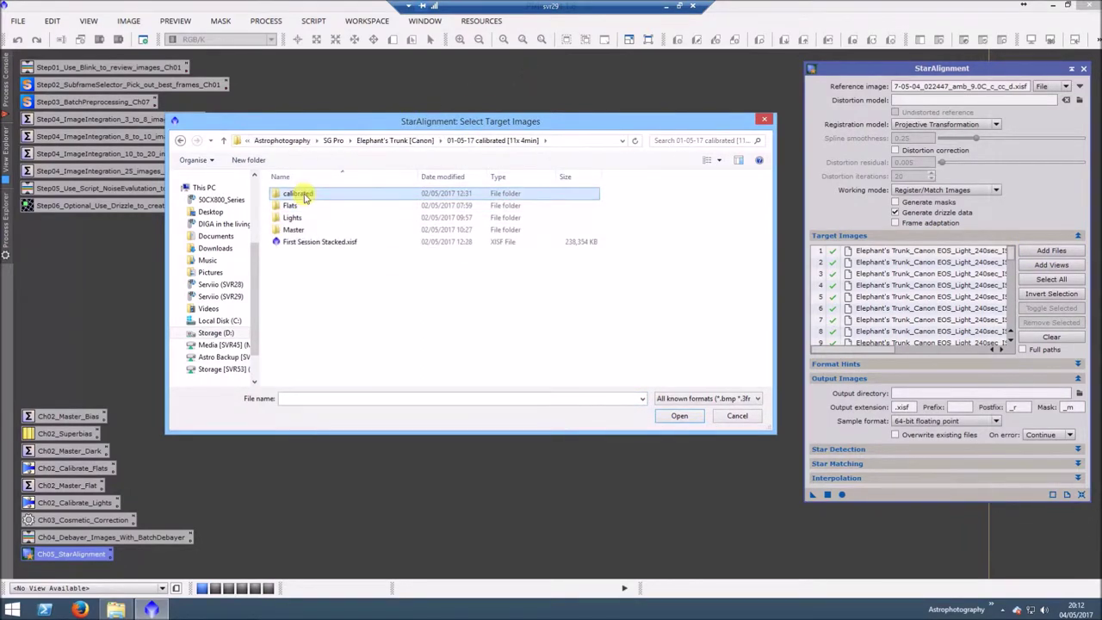
double_click(303, 195)
double_click(303, 193)
double_click(305, 193)
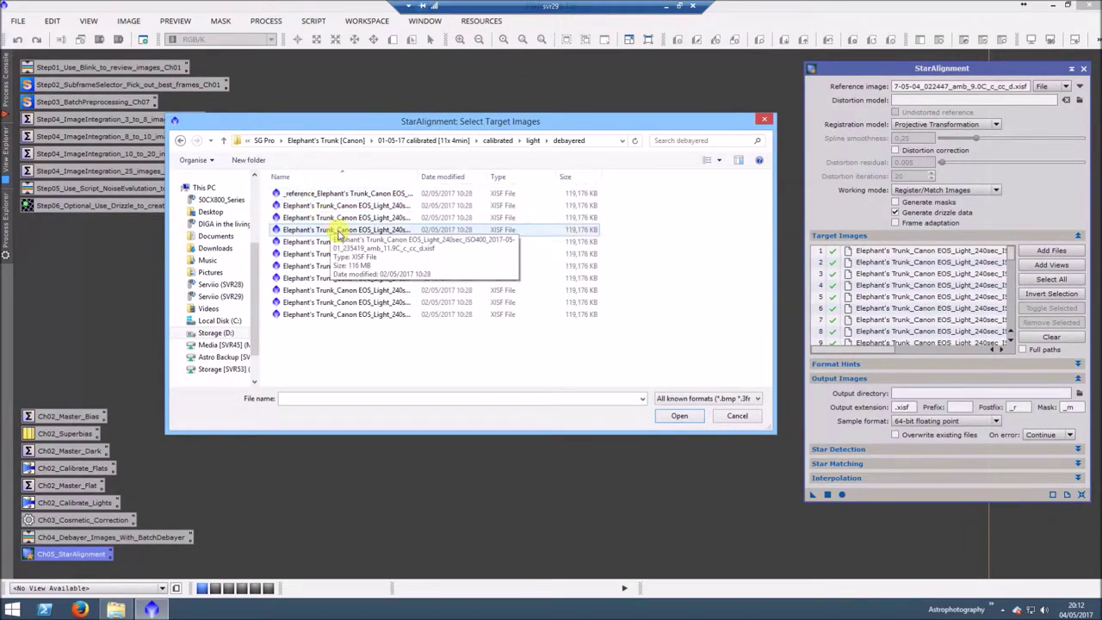
left_click(340, 233)
key("ctrl+a")
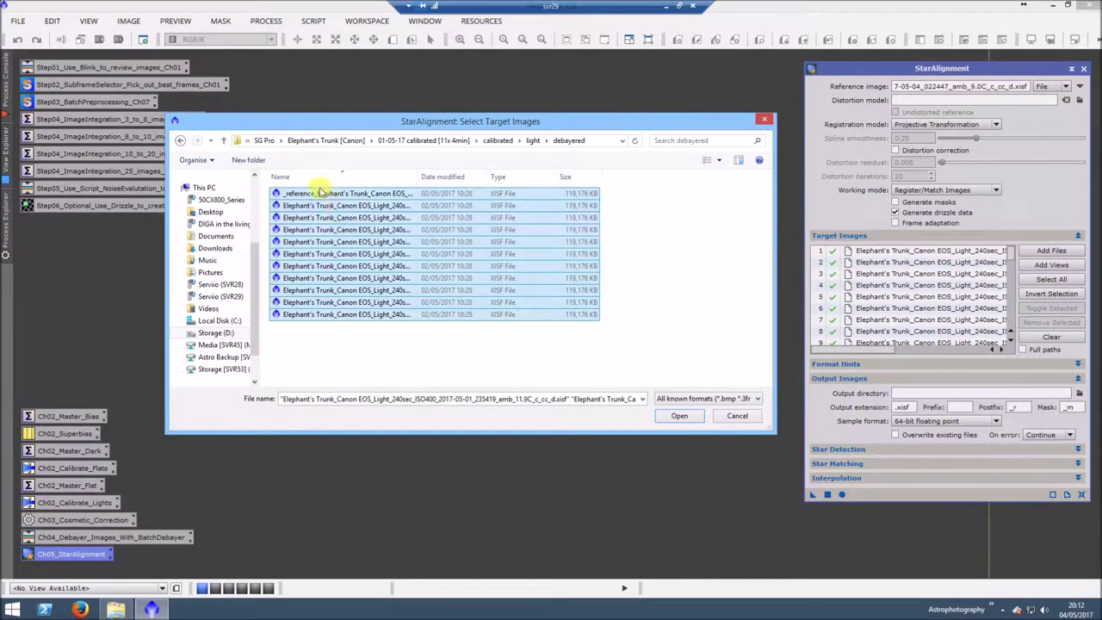
left_click(679, 417)
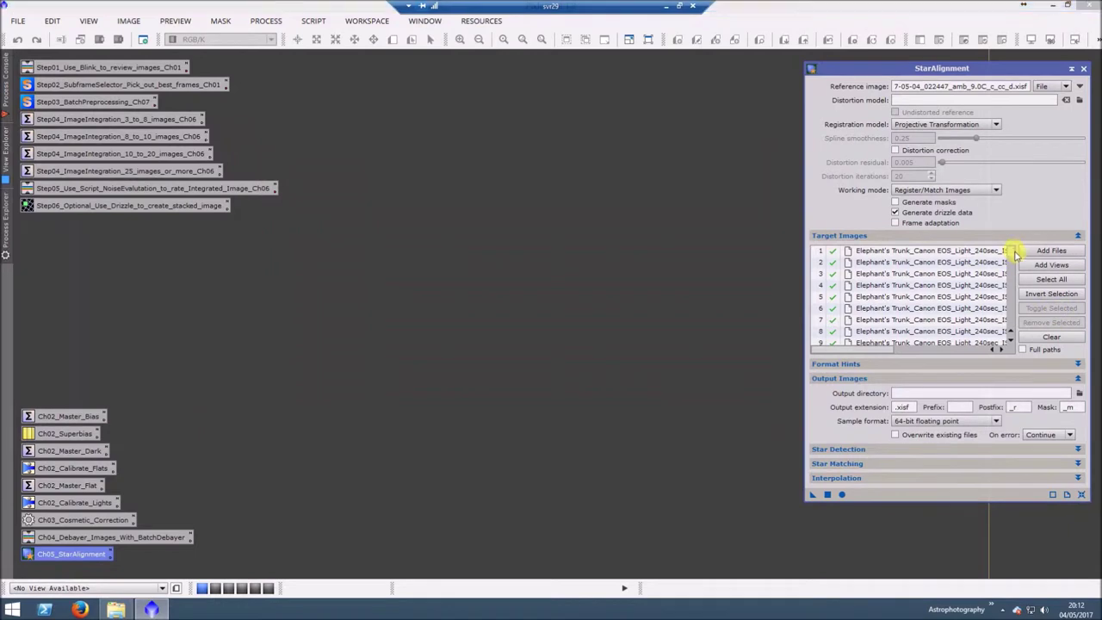
mouse_move(1014, 250)
left_mouse_down()
mouse_move(1009, 290)
mouse_move(1025, 340)
mouse_move(1012, 246)
left_mouse_up()
Step: Create an RGB folder in Elephant's Trunk [Canon] and make it StarAlignment's output directory
left_click(1079, 392)
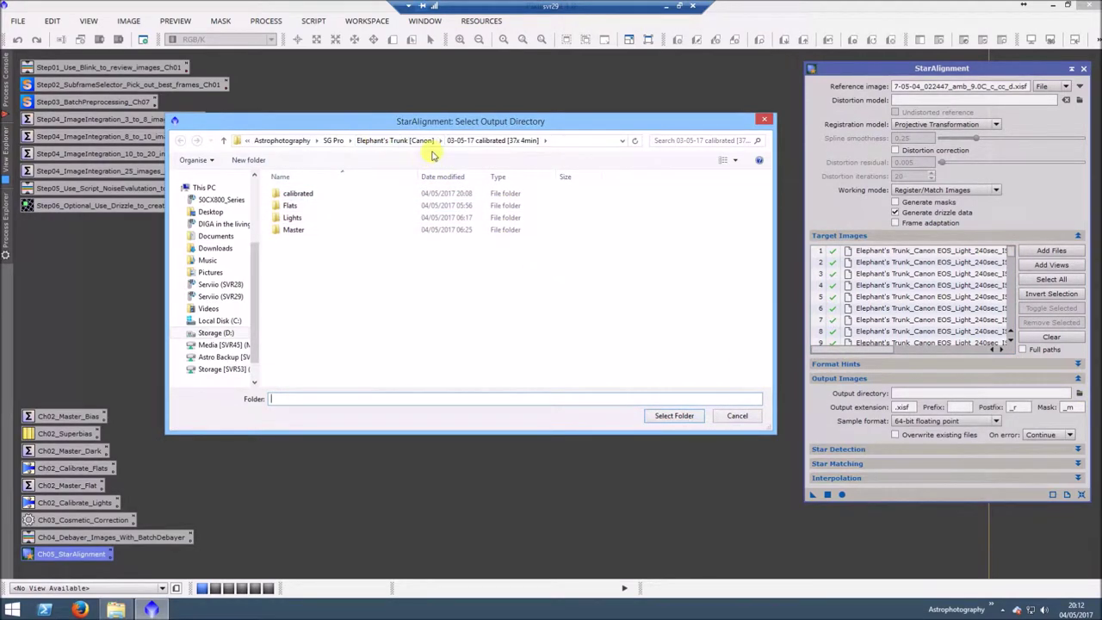
left_click(373, 145)
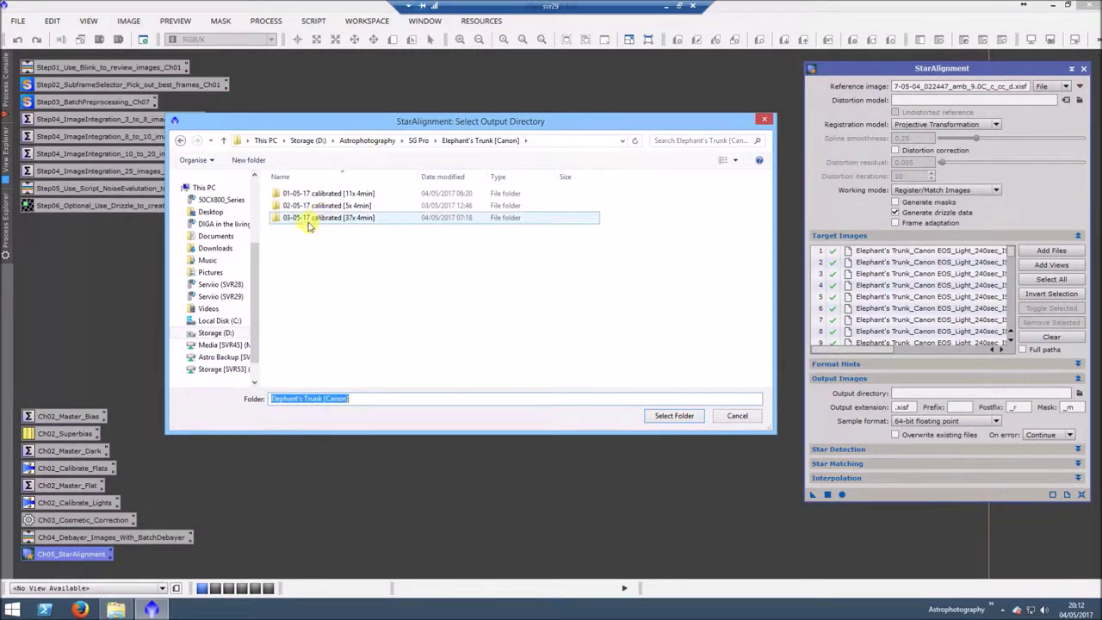
right_click(289, 240)
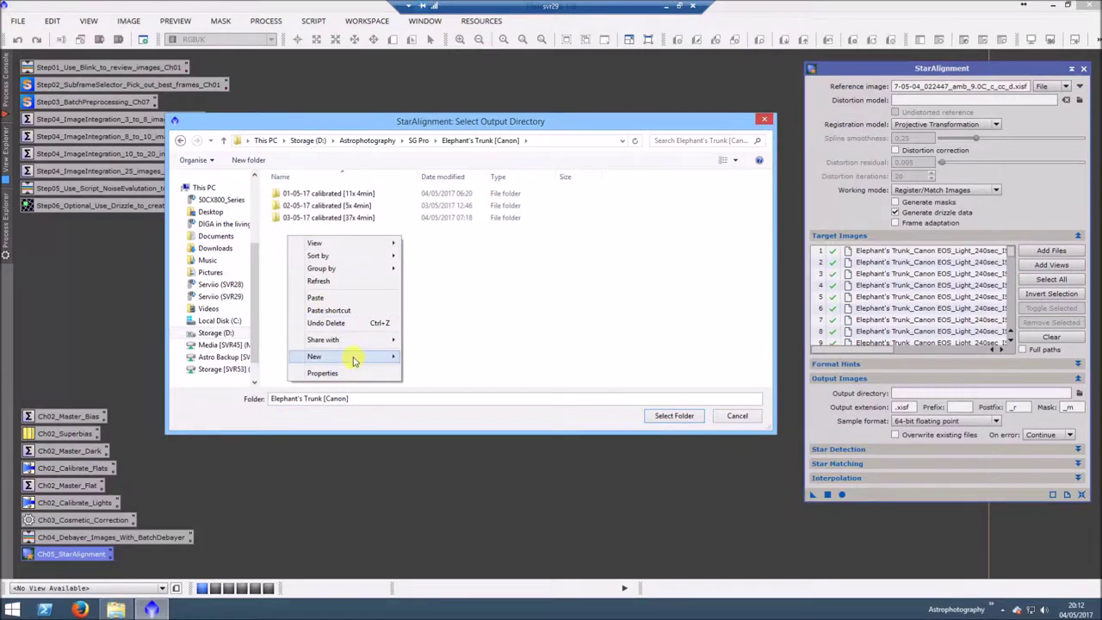
mouse_move(356, 359)
left_click(494, 361)
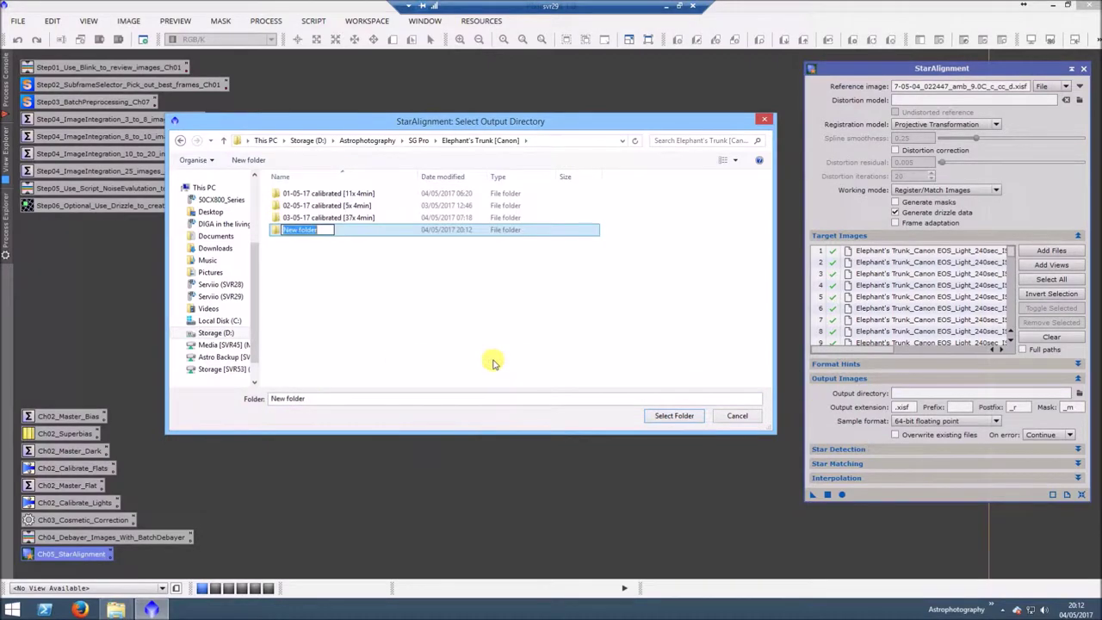
key("Return")
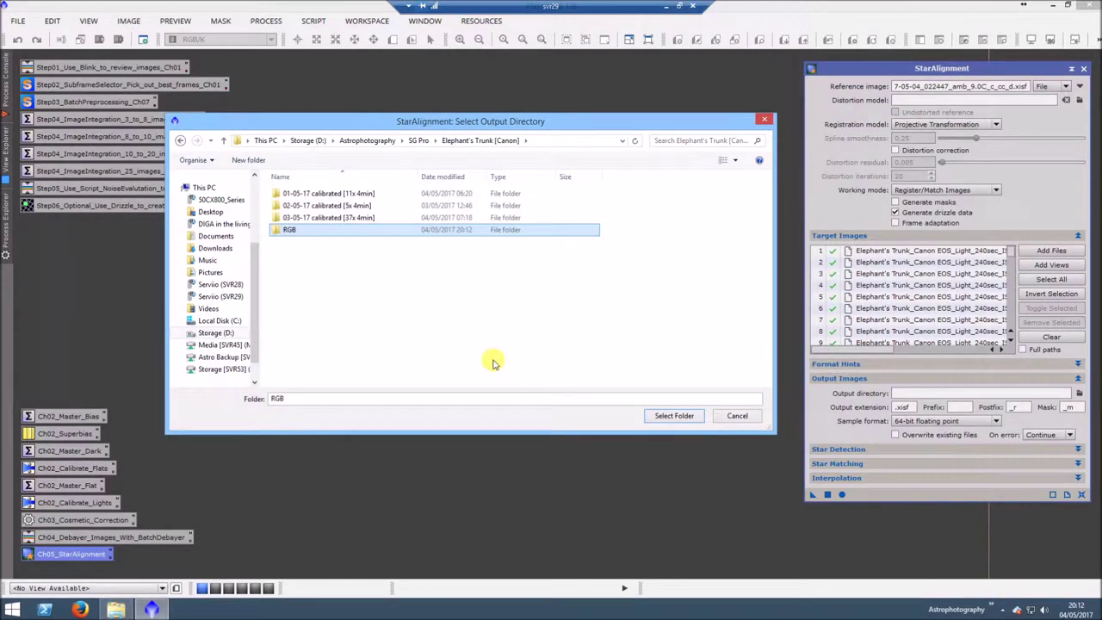
left_click(673, 415)
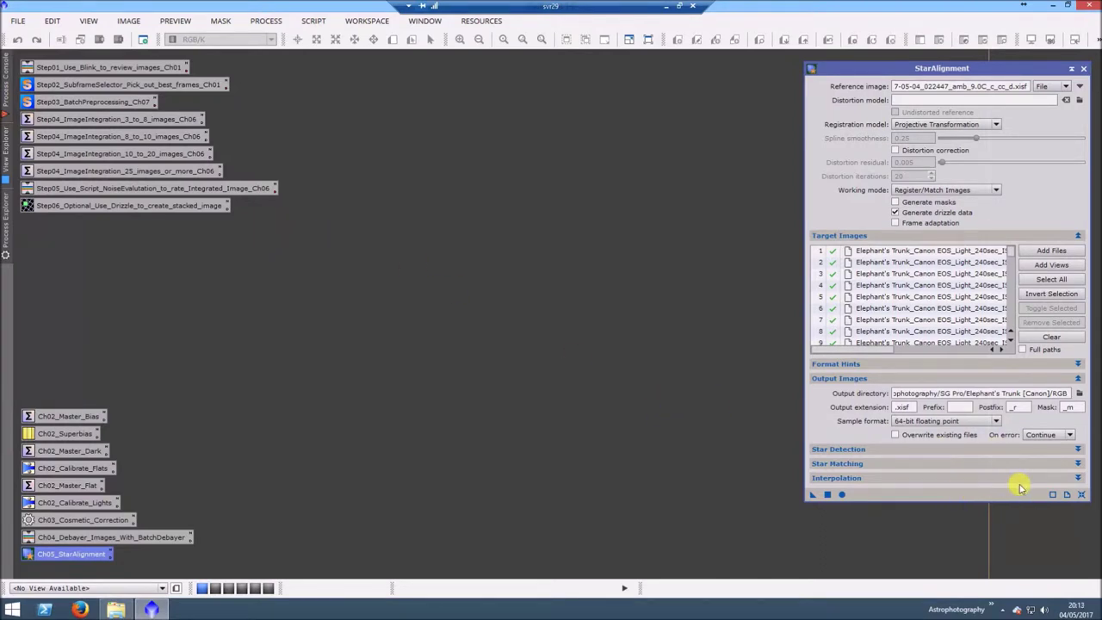
Step: Align all 53 frames with Apply Global, then close StarAlignment
left_click(839, 496)
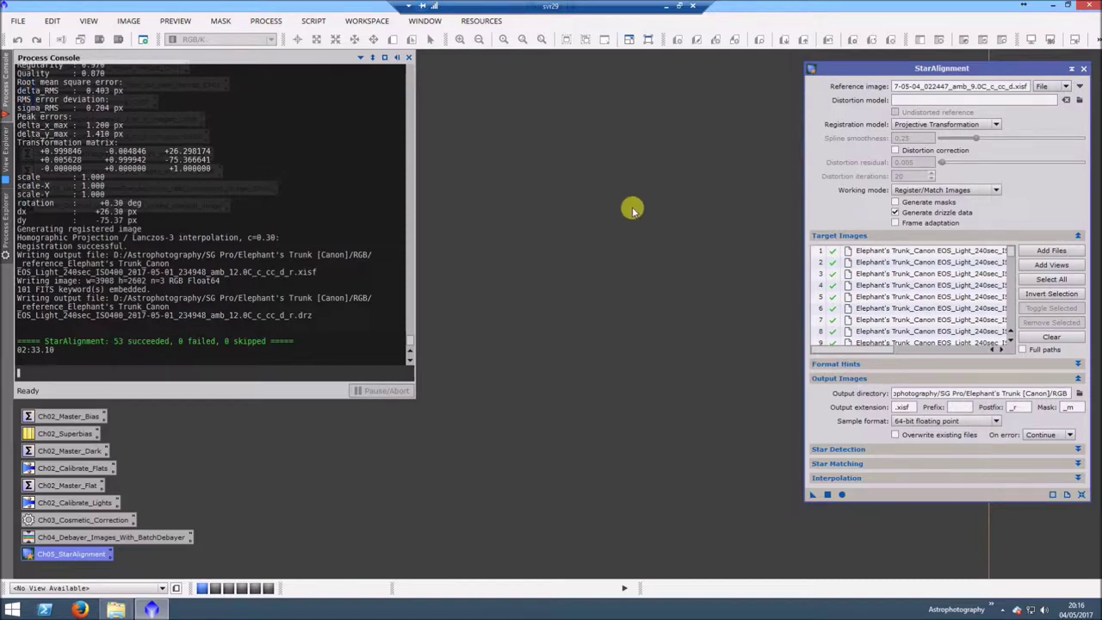
left_click(1083, 70)
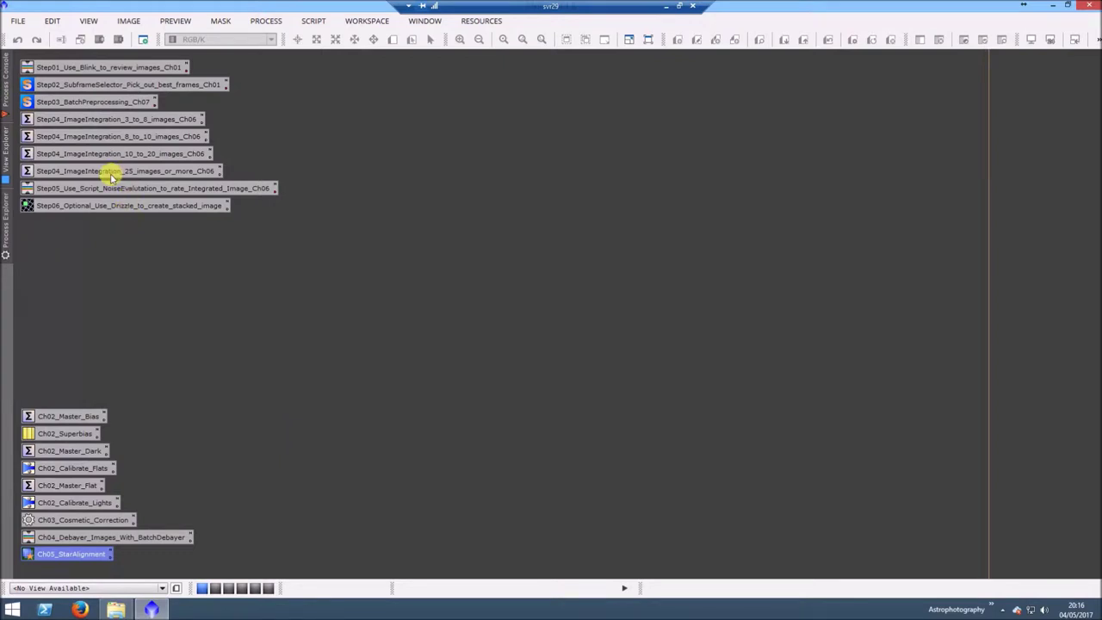
Step: Open the 25-images-or-more ImageIntegration preset and browse to the RGB folder
left_click(160, 121)
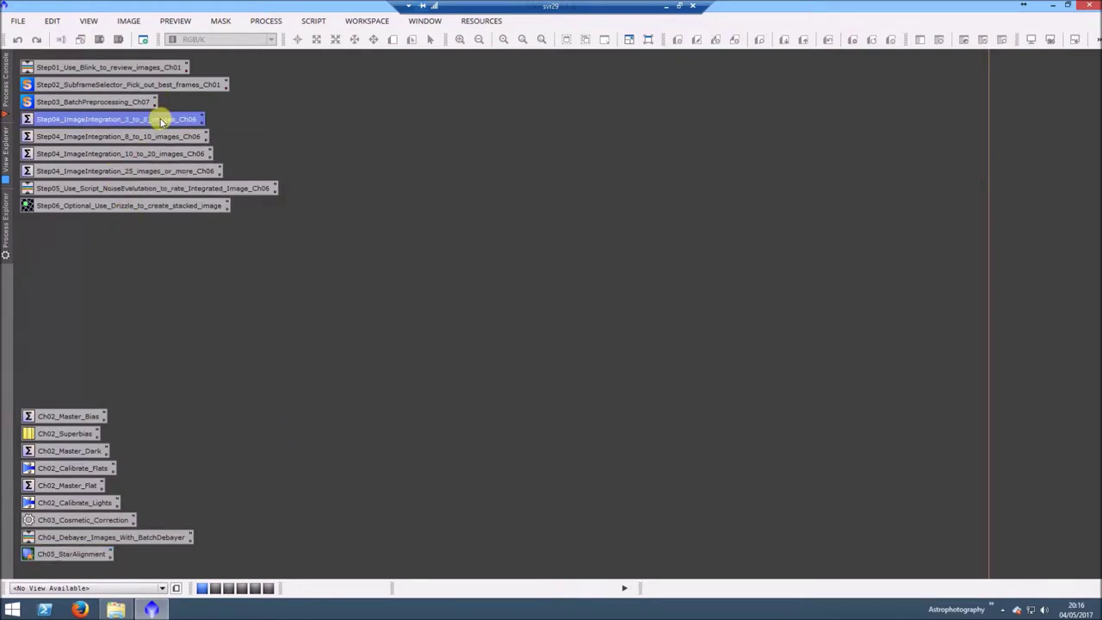
double_click(160, 121)
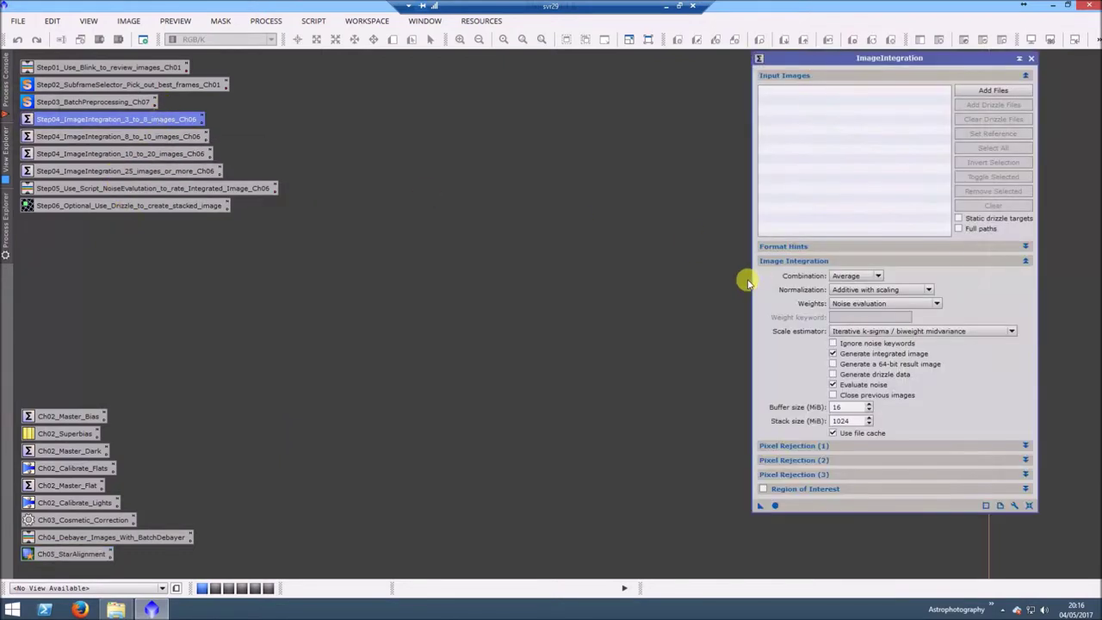
left_click(1030, 59)
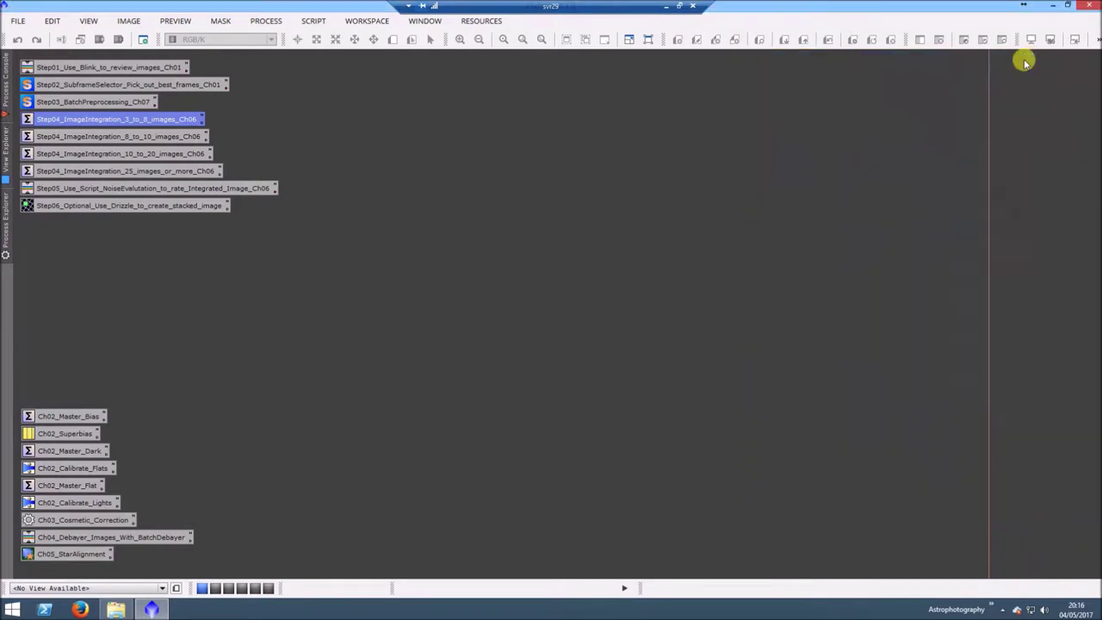
double_click(149, 172)
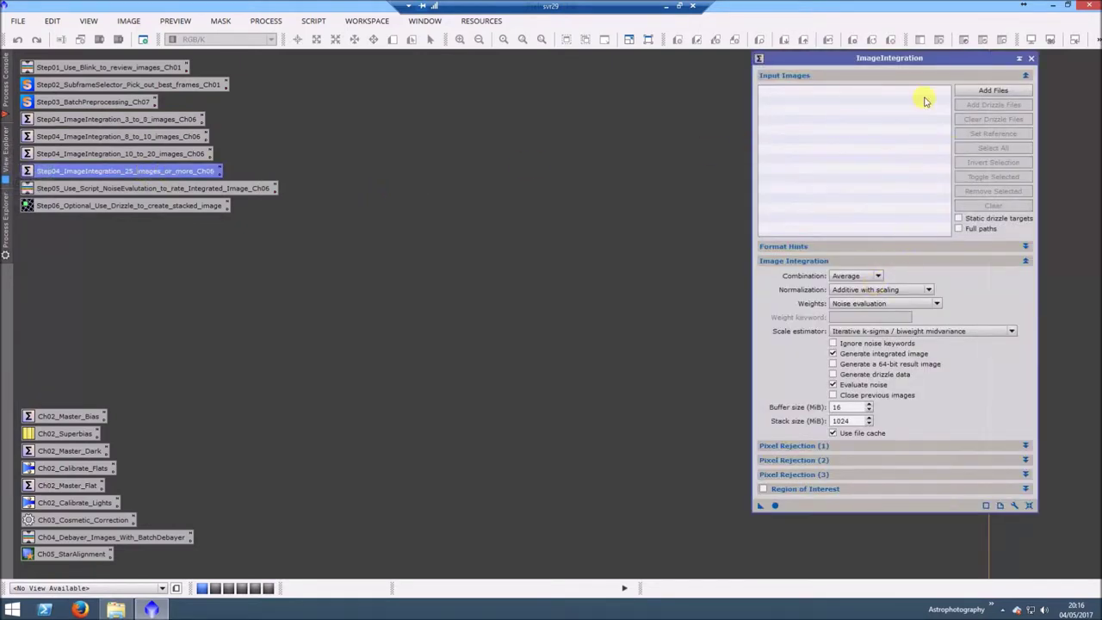
left_click(982, 91)
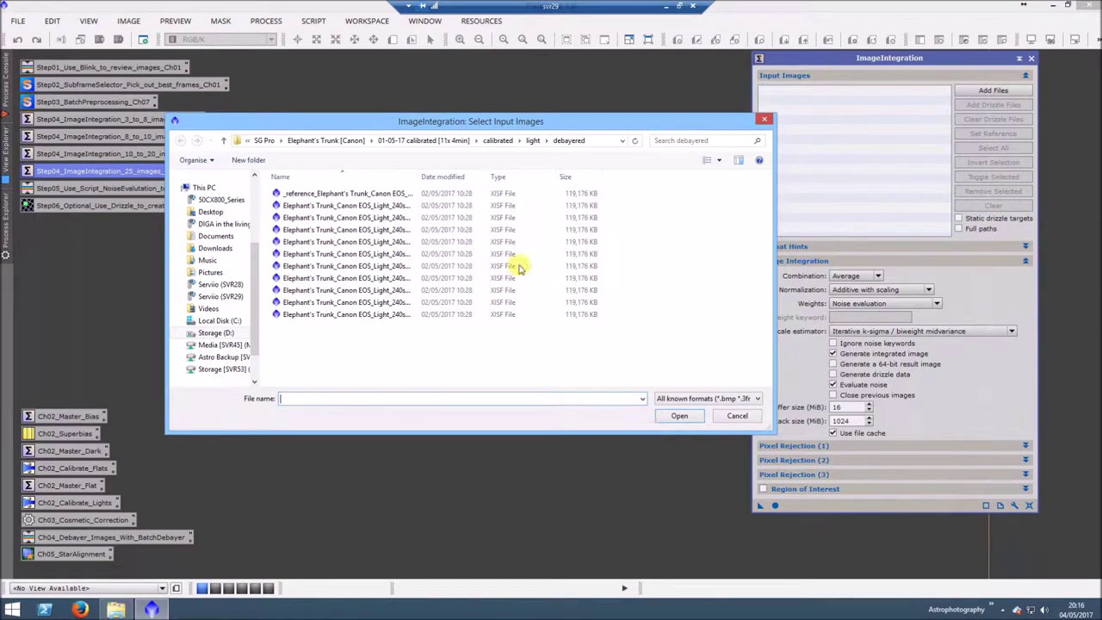
left_click(310, 140)
double_click(290, 229)
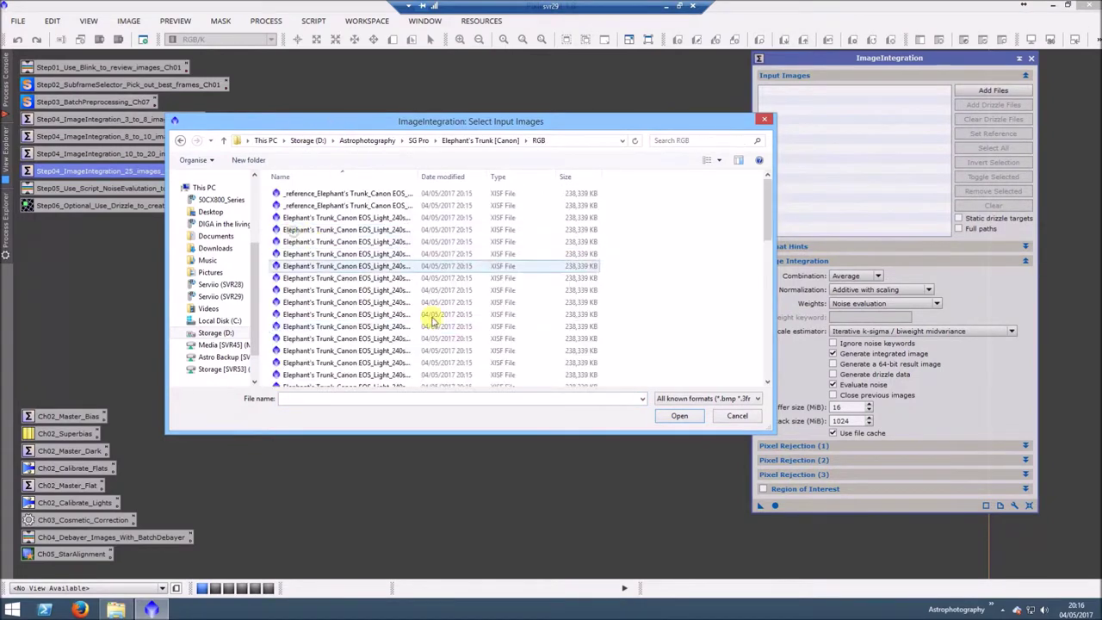
Step: Inspect the reference frame's aligned XISF and DRZ drizzle files in File Explorer
left_click(116, 609)
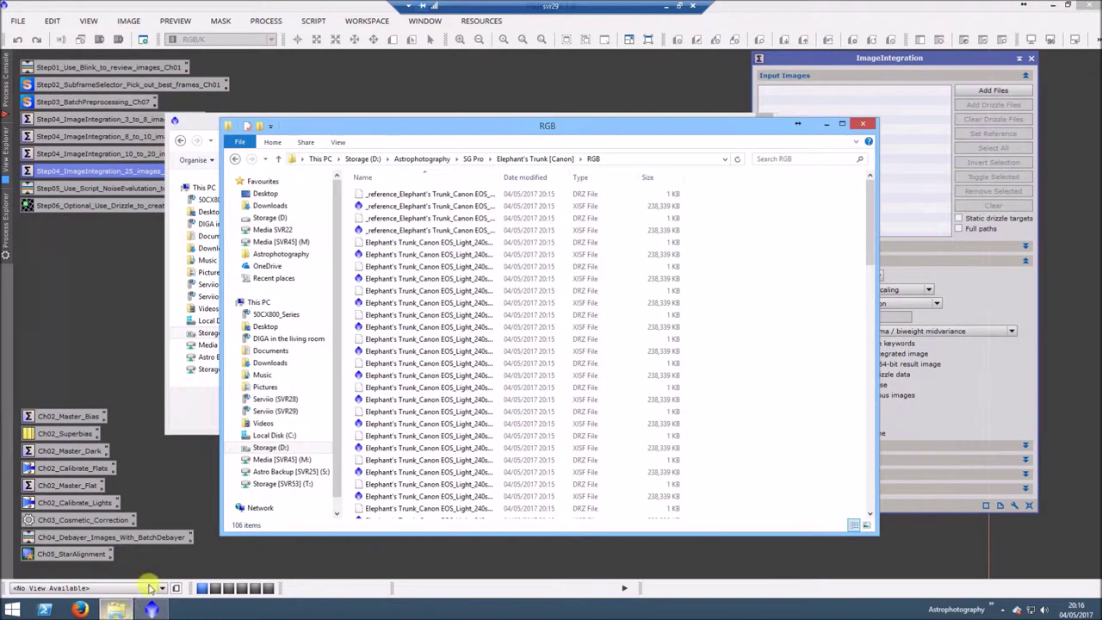
right_click(777, 274)
left_click(755, 214)
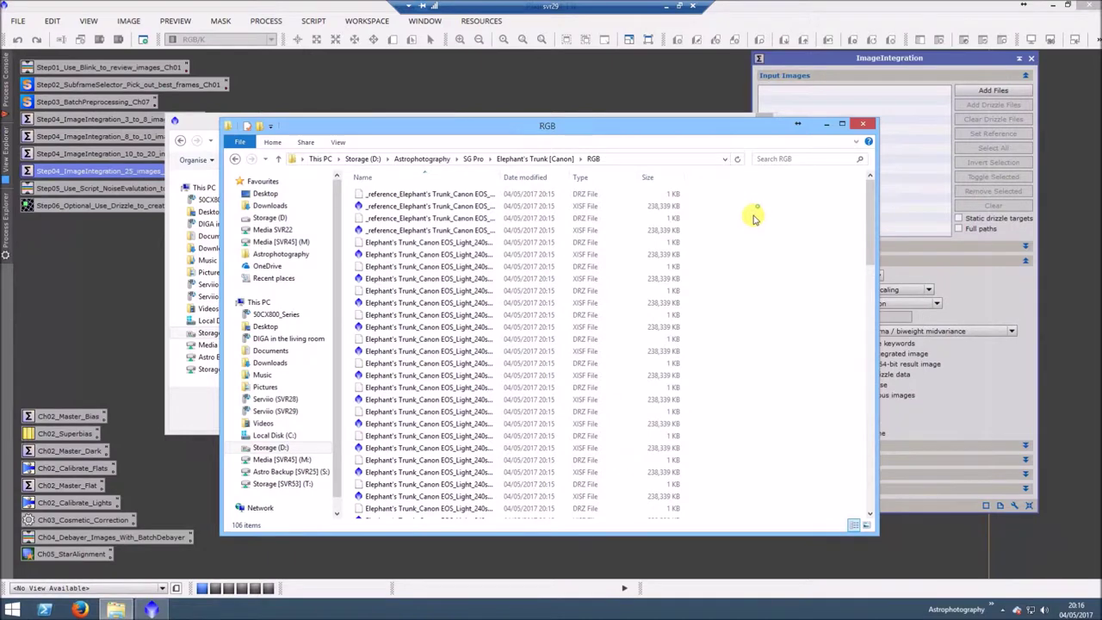
left_click(480, 207)
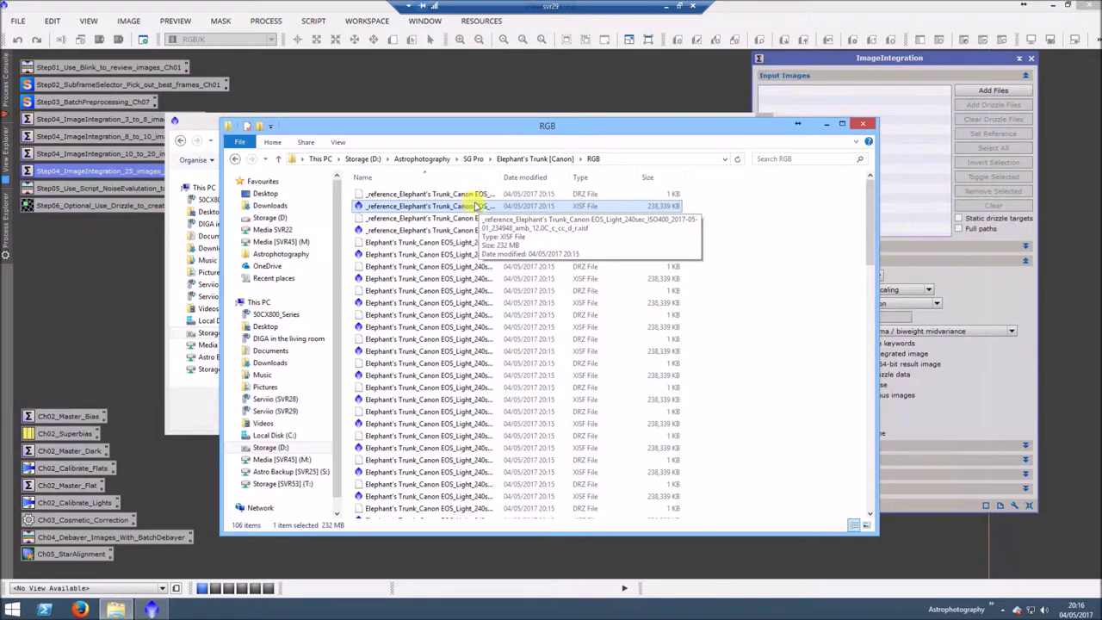
left_click(448, 195)
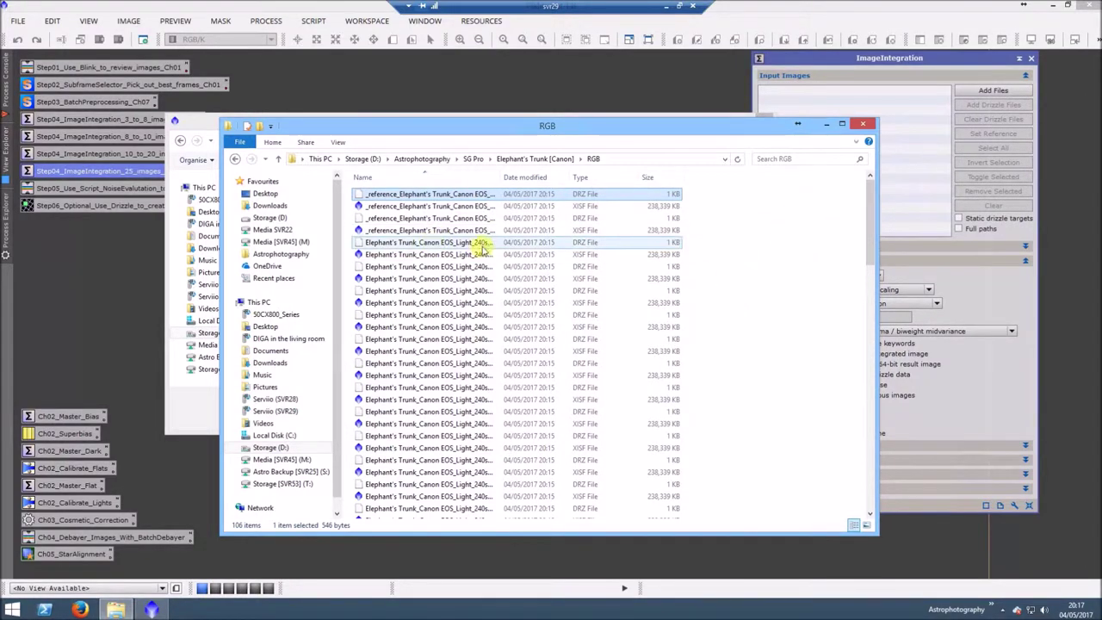
left_click(828, 128)
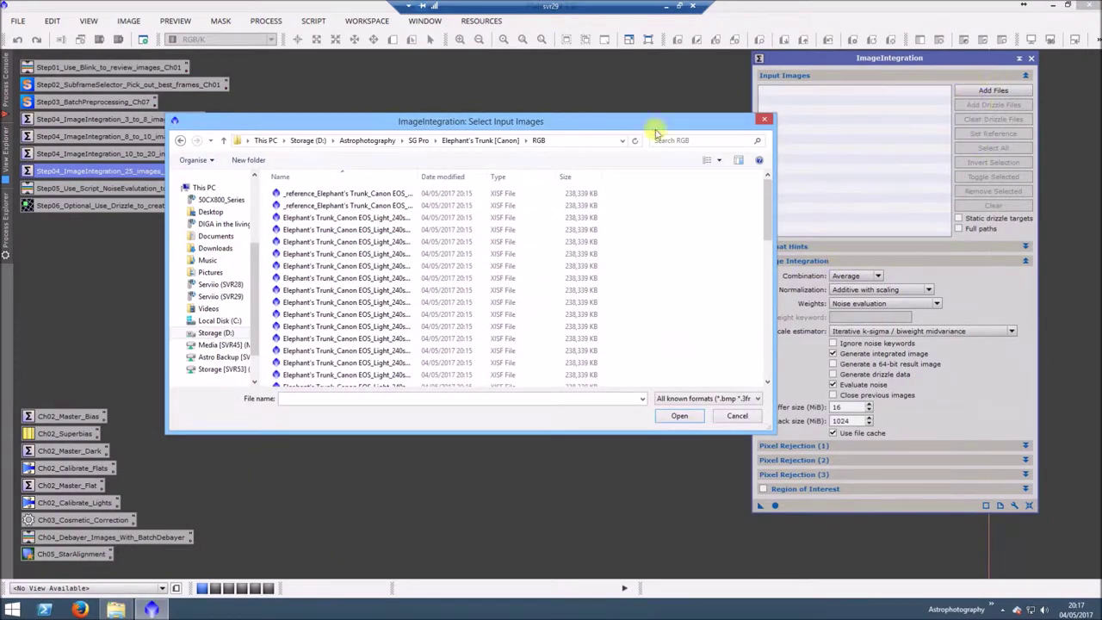
Step: Load all aligned frames from the RGB folder as integration inputs
left_click(415, 265)
key("ctrl+a")
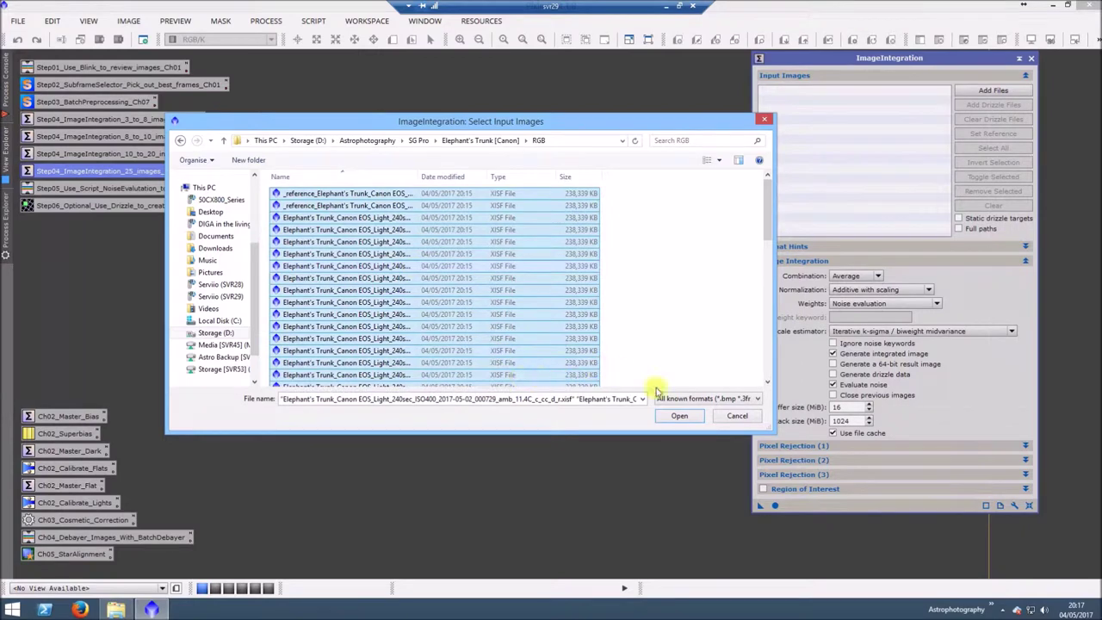
left_click(681, 417)
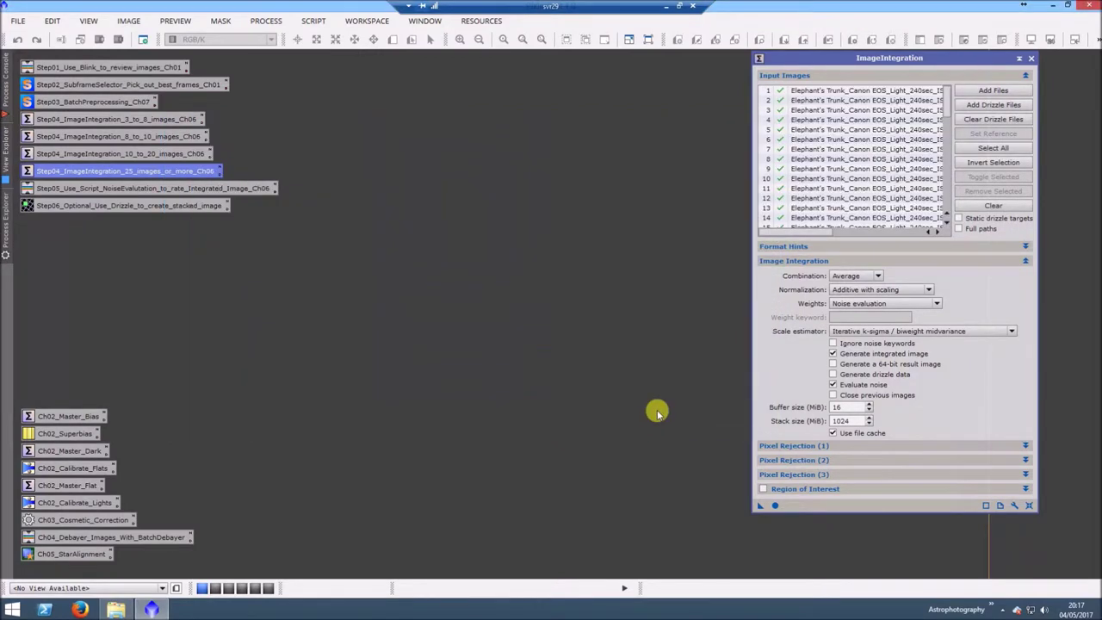
Step: Add all the matching drizzle data files from RGB to ImageIntegration
left_click(994, 105)
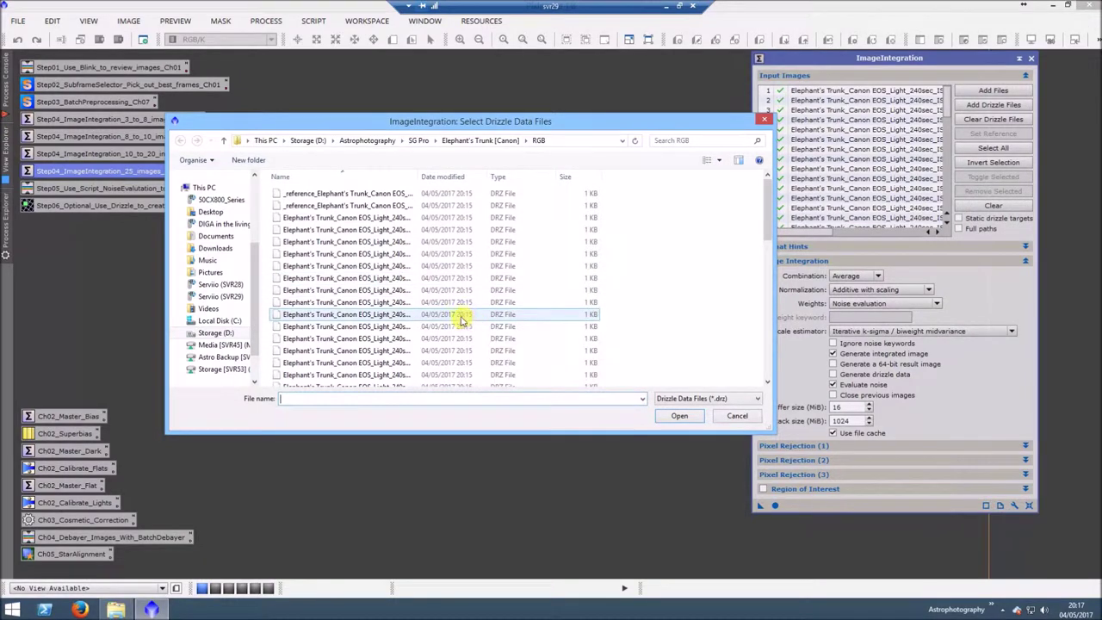
left_click(392, 278)
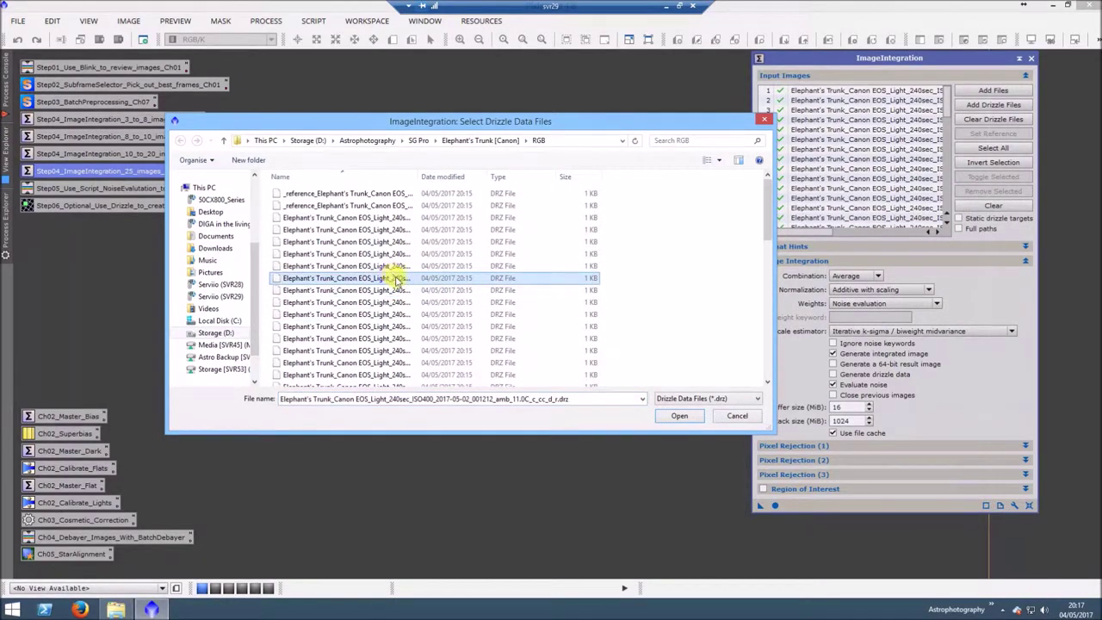
key("ctrl+a")
left_click(685, 416)
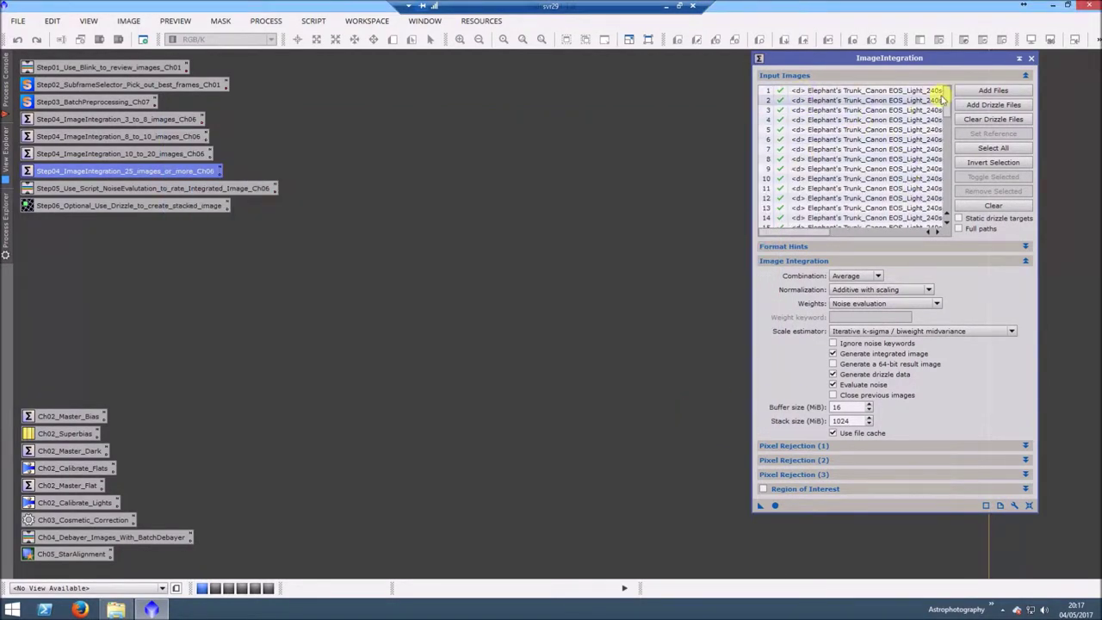
Step: Check the 53-file input list and run the integration with Apply Global
left_click_drag(942, 99, 946, 212)
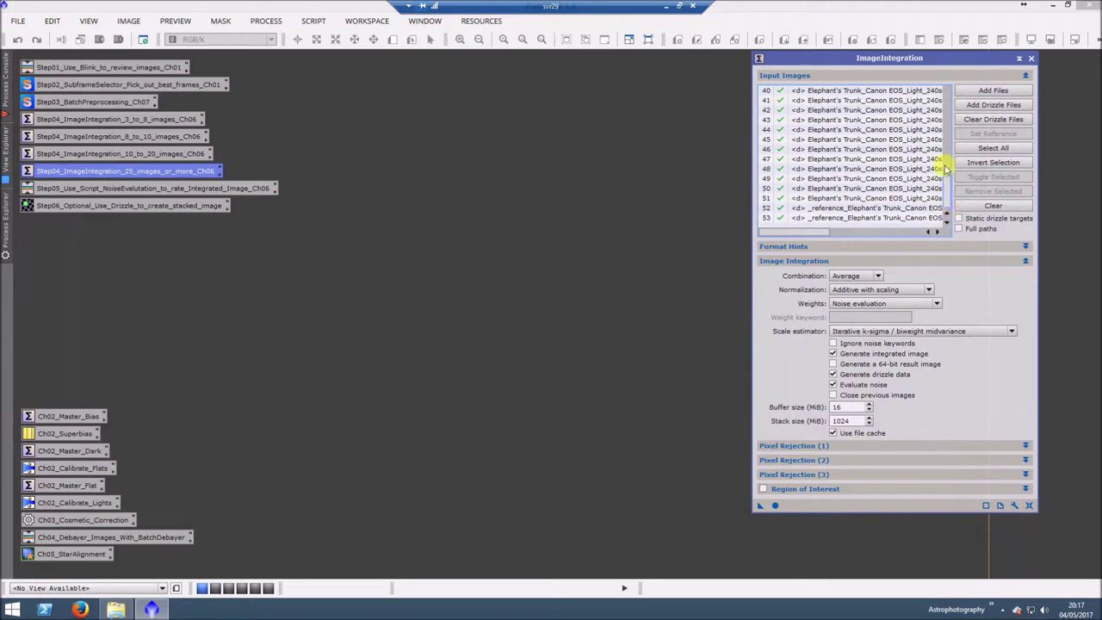
left_click_drag(946, 169, 951, 91)
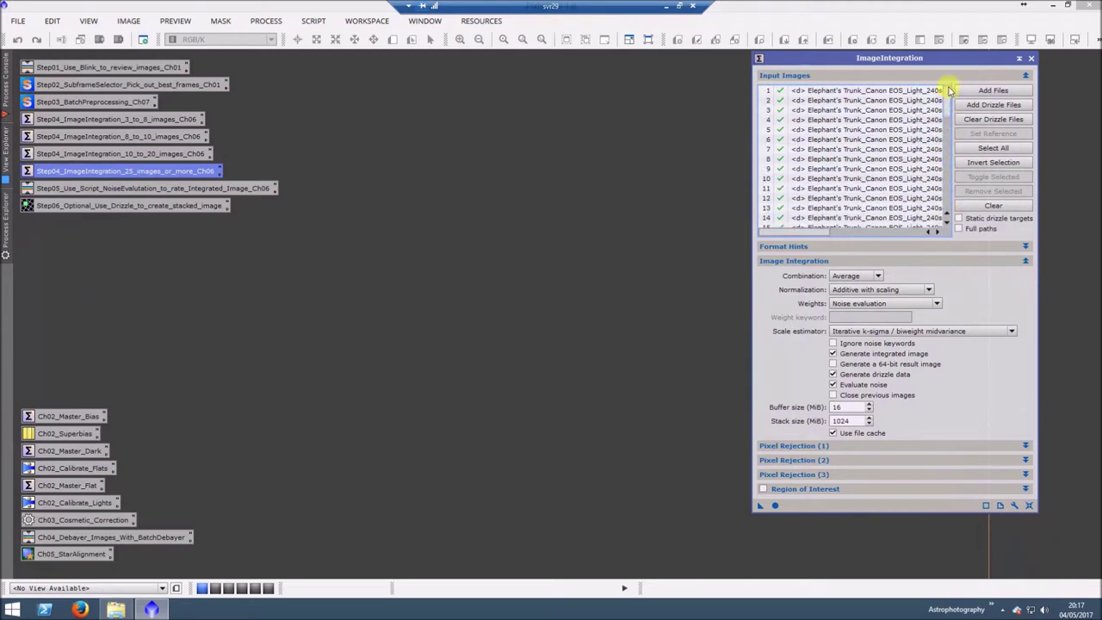
left_click(775, 507)
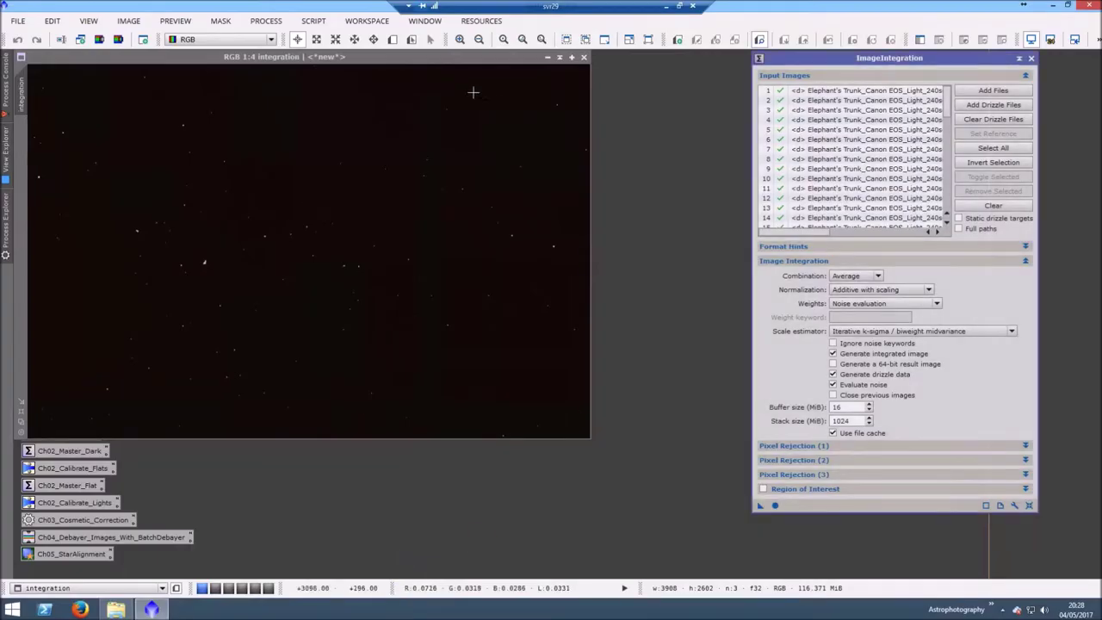
Step: Check the process console, close ImageIntegration, and reposition the integration image
left_click(4, 76)
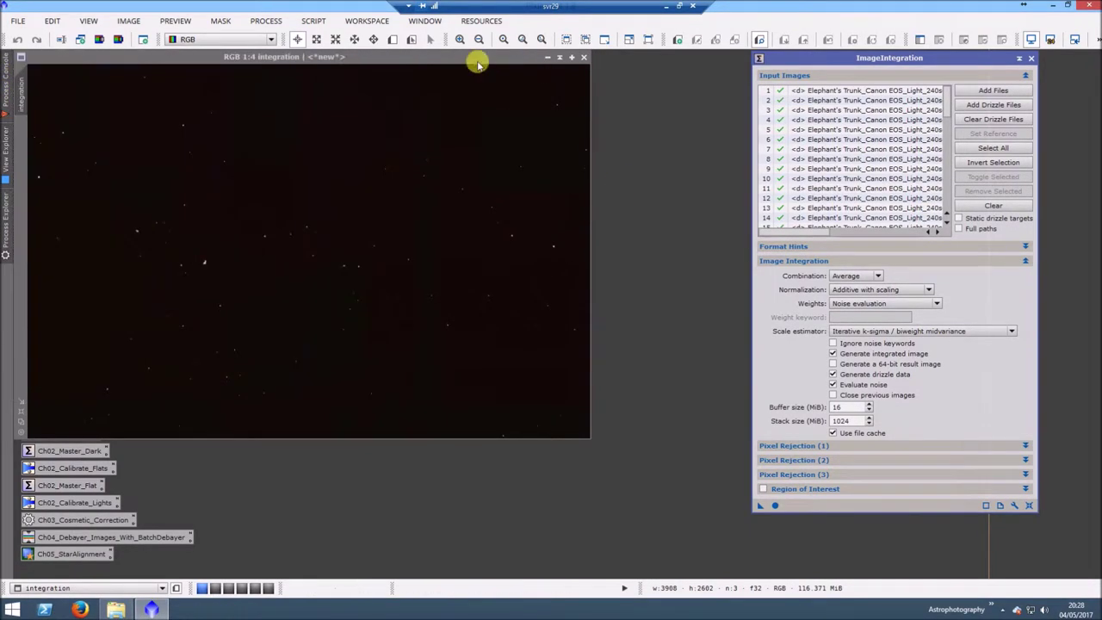
left_click_drag(461, 57, 567, 70)
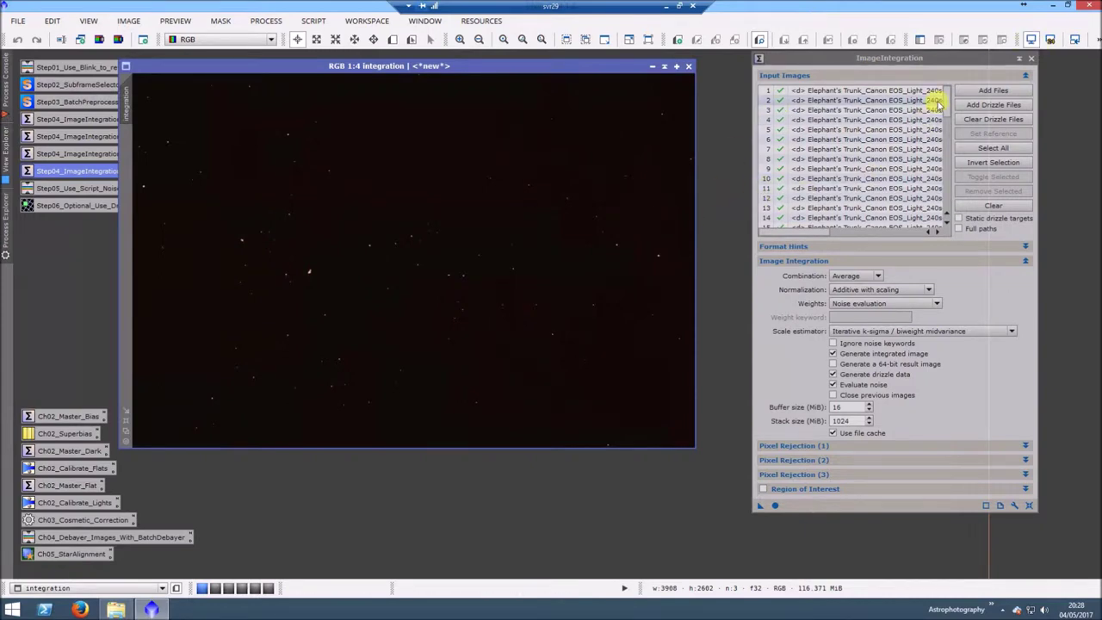
left_click_drag(948, 90, 947, 208)
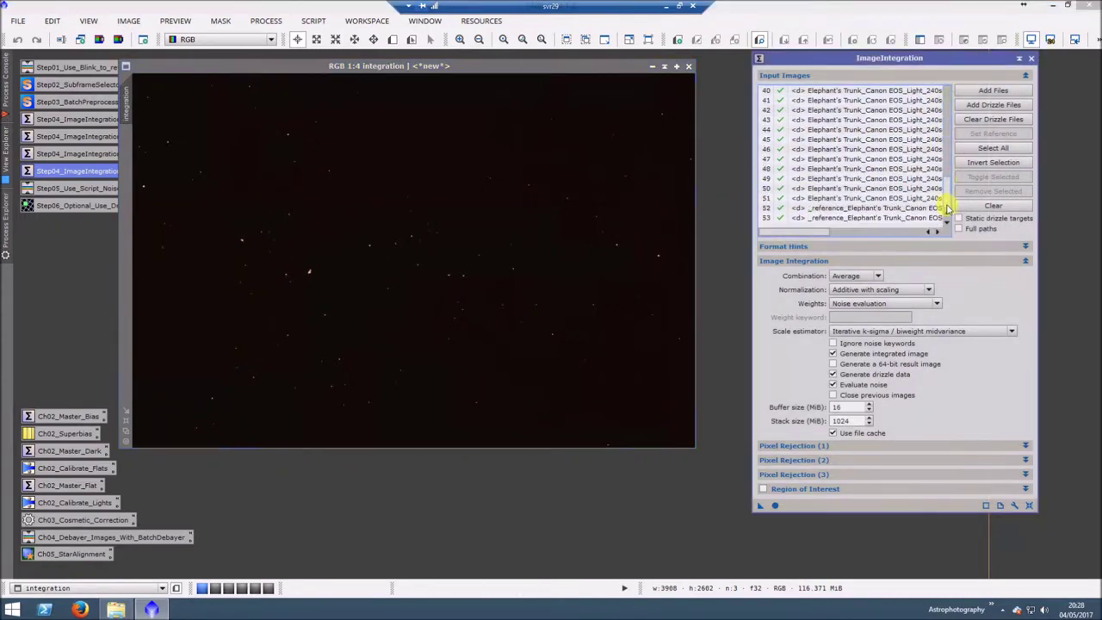
left_click(1031, 60)
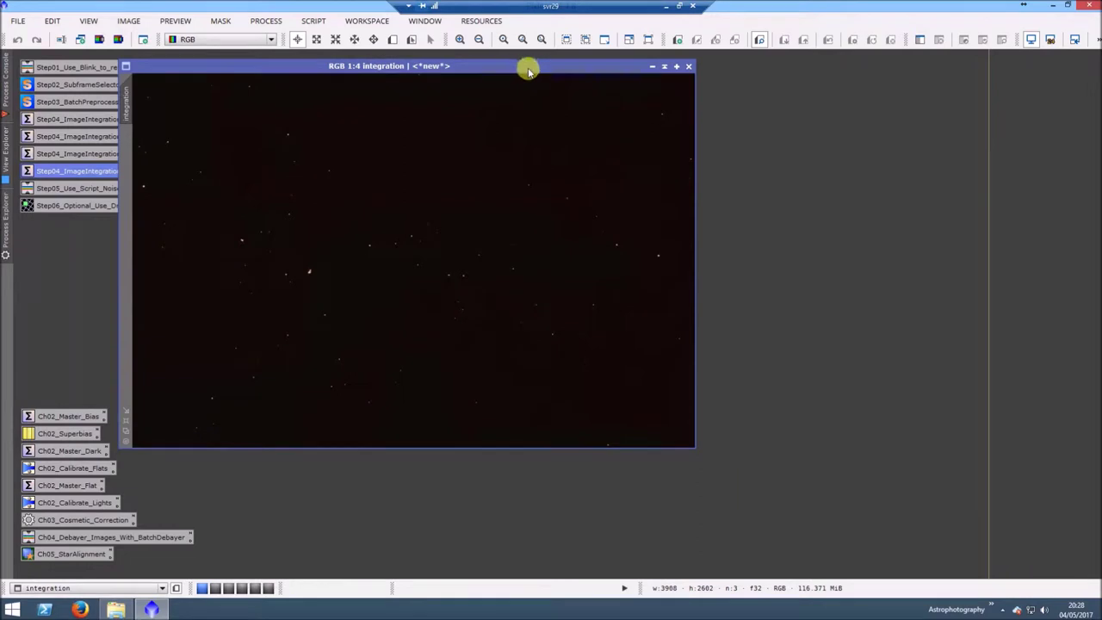
left_click_drag(526, 66, 658, 91)
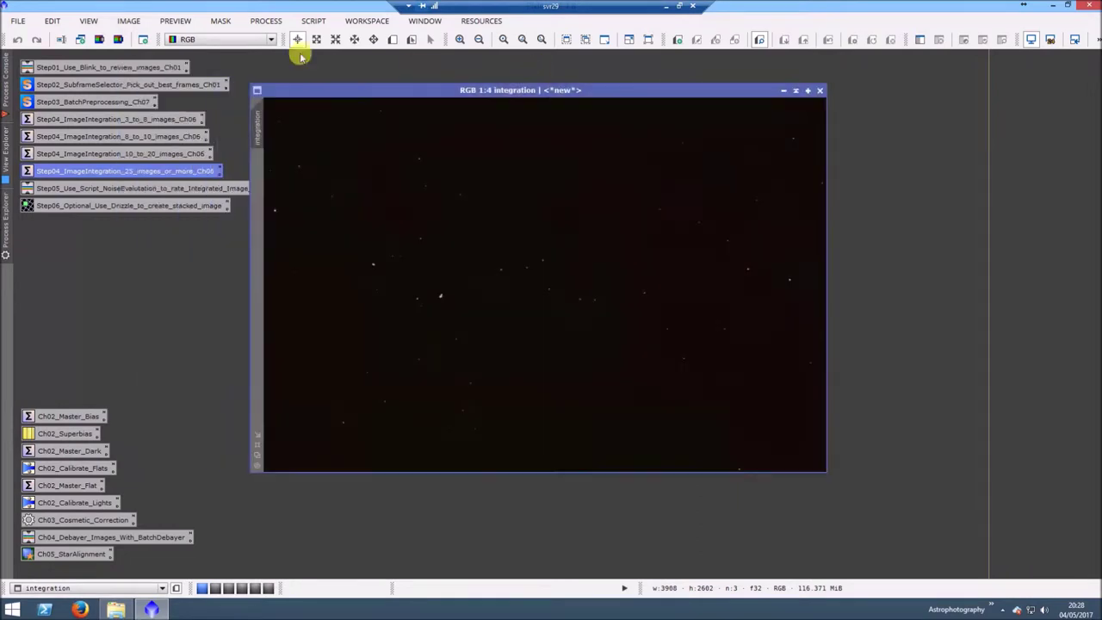
Step: Auto-stretch the integration image with ScreenTransferFunction
left_click(8, 245)
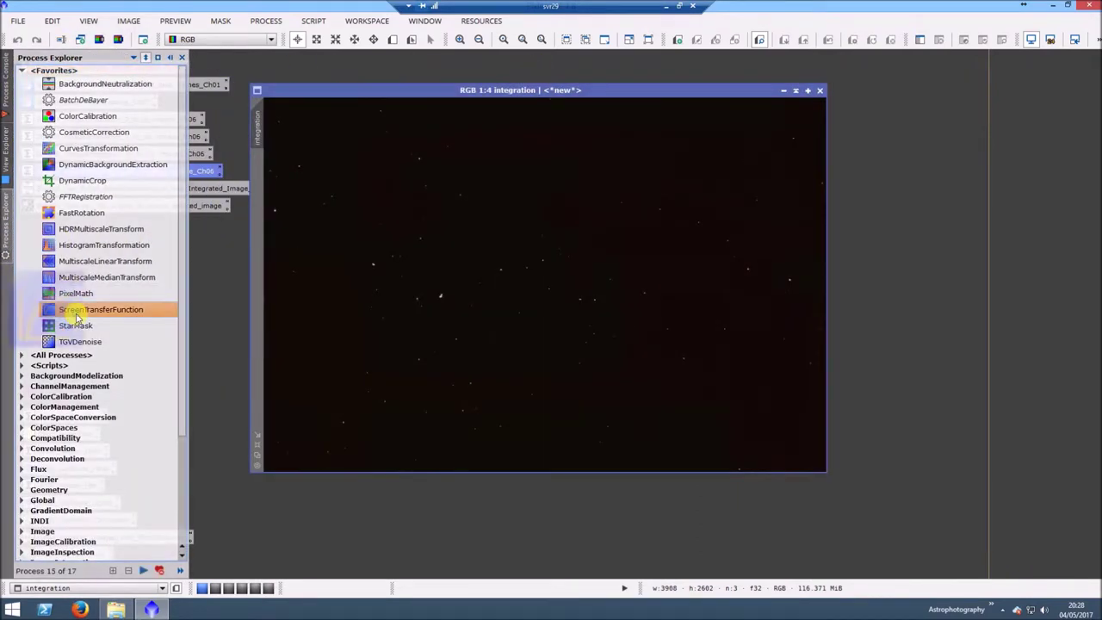
double_click(95, 309)
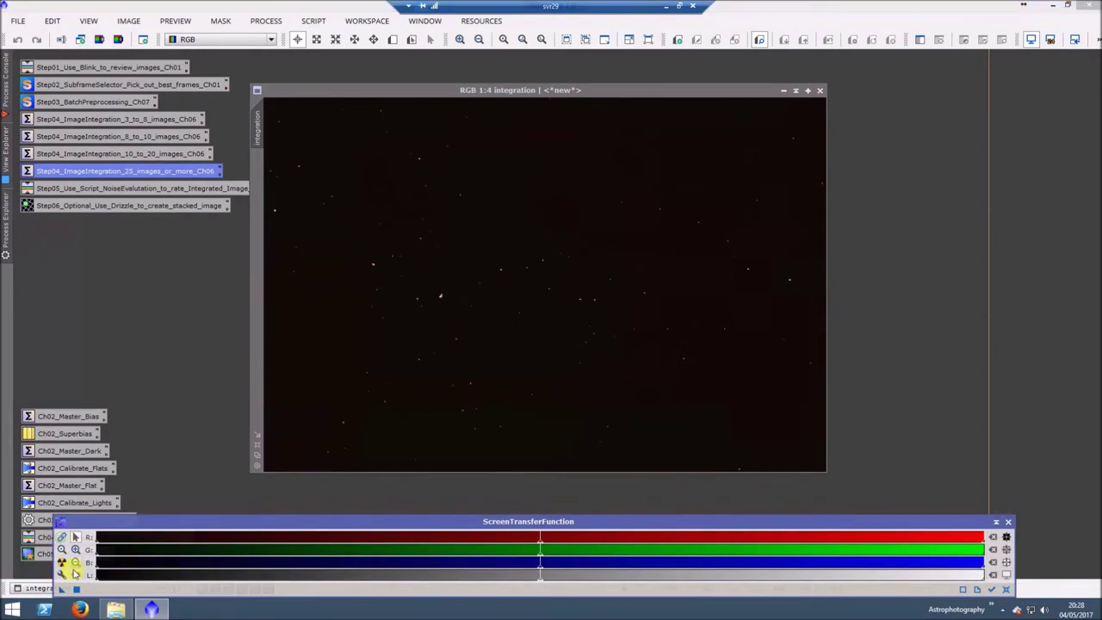
left_click(62, 564)
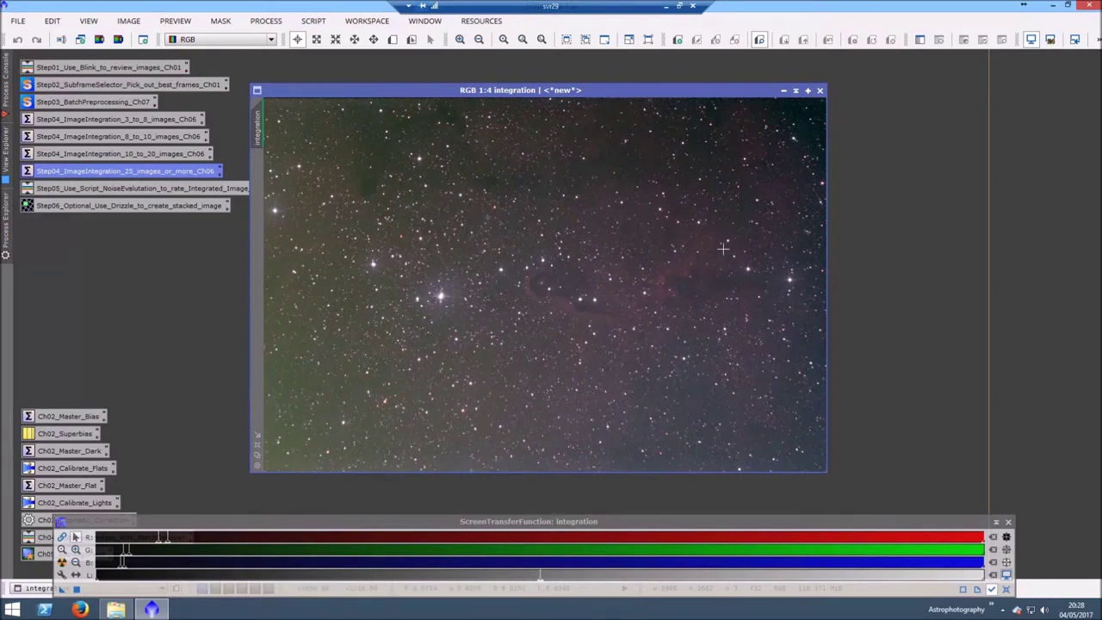
left_click(16, 23)
Step: Save the integrated stack as ET-Stacked.xisf in Elephant's Trunk [Canon] and close its window
left_click(43, 130)
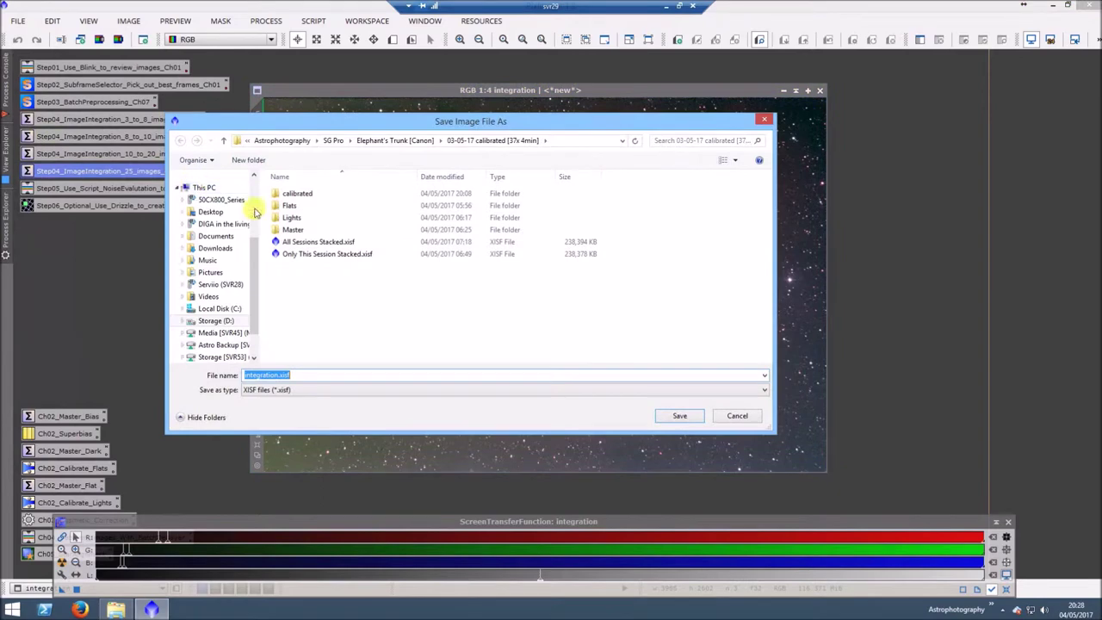
left_click(412, 140)
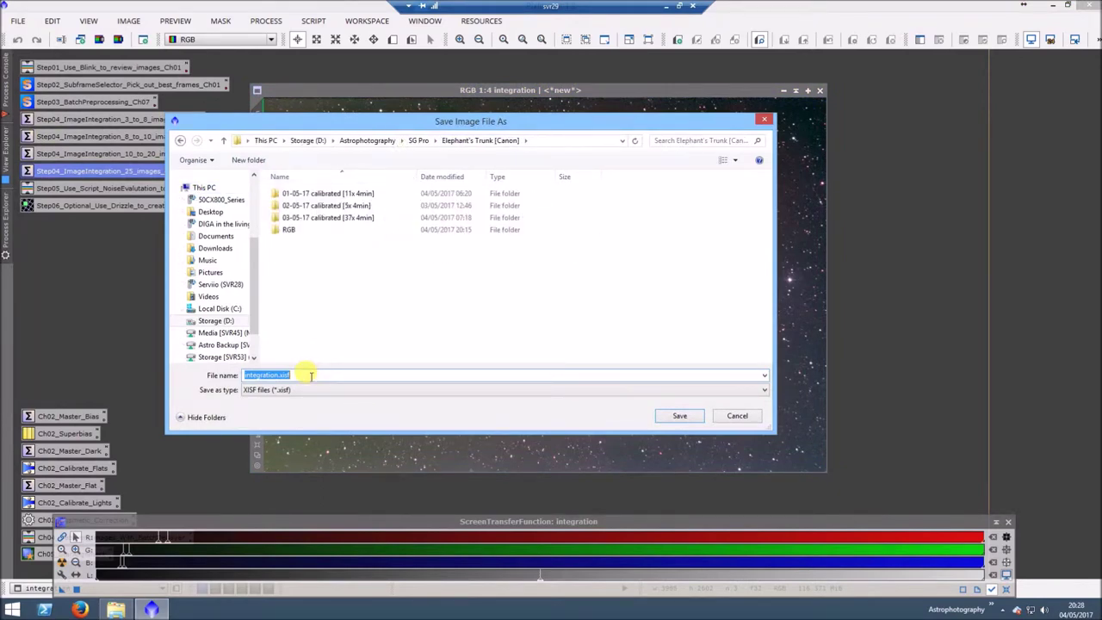
type("ET-Stacked")
left_click(684, 418)
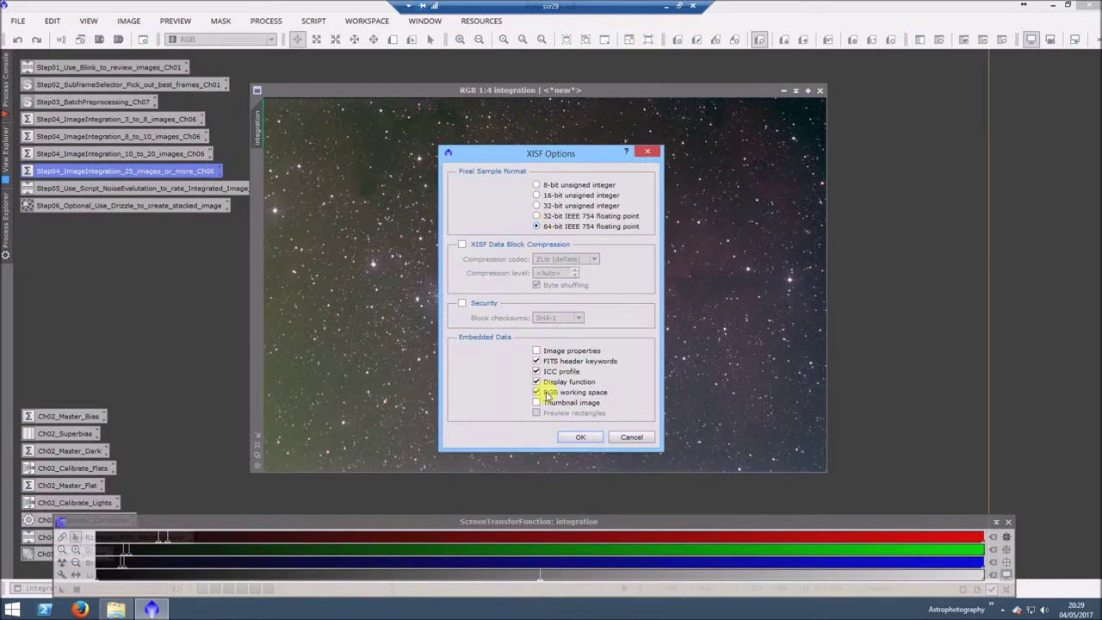
left_click(573, 436)
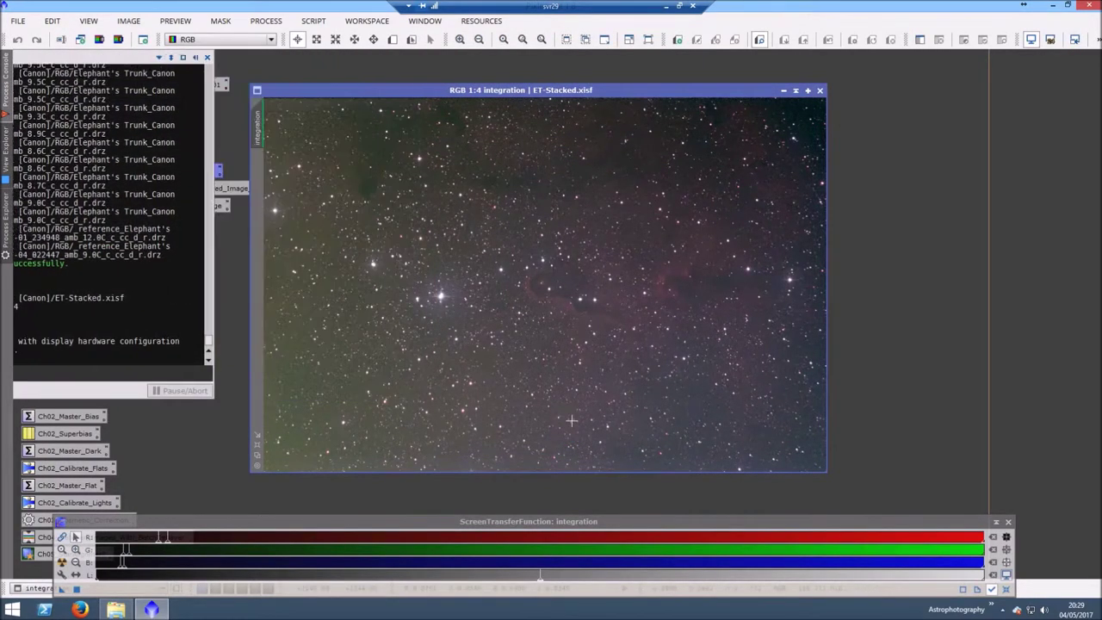
left_click(820, 91)
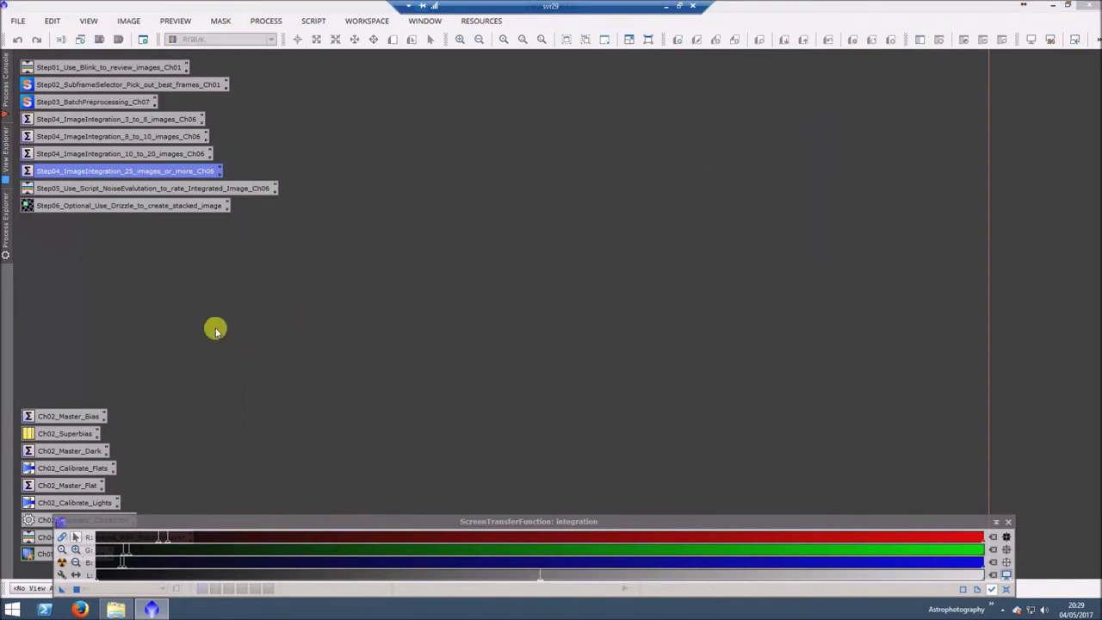
double_click(110, 210)
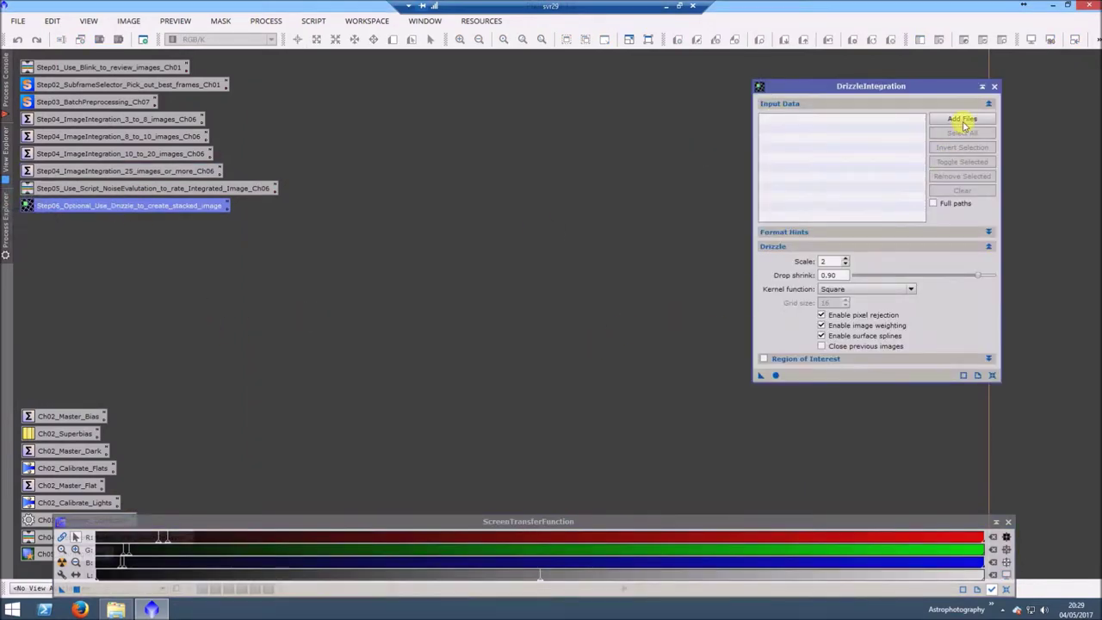
Step: Add all 53 DRZ drizzle files from the RGB folder to DrizzleIntegration and run it globally
left_click(964, 122)
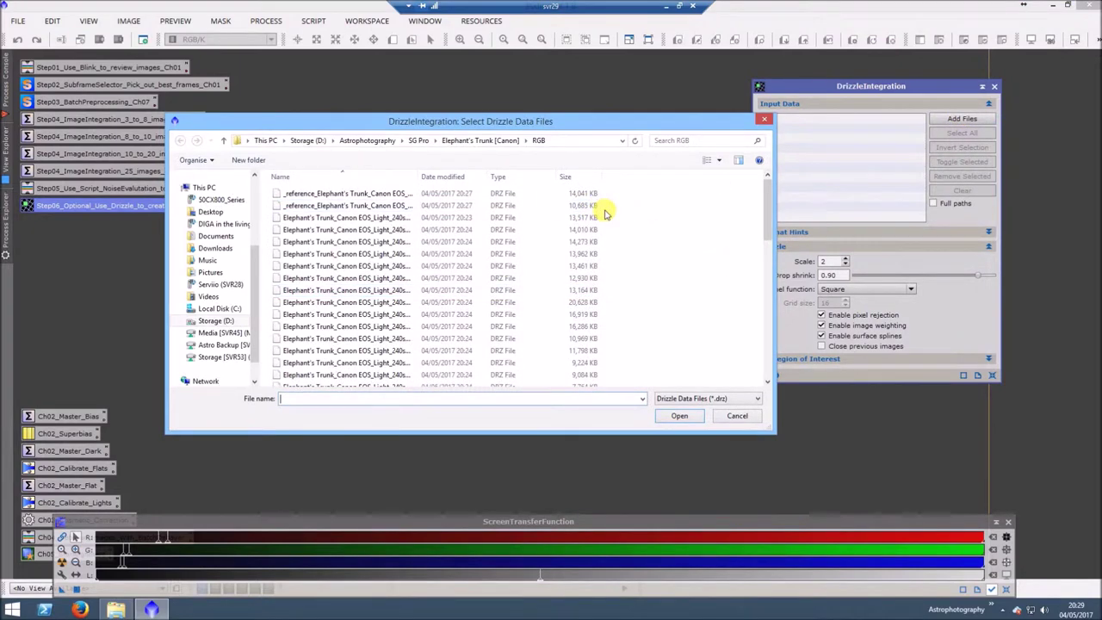
left_click(353, 256)
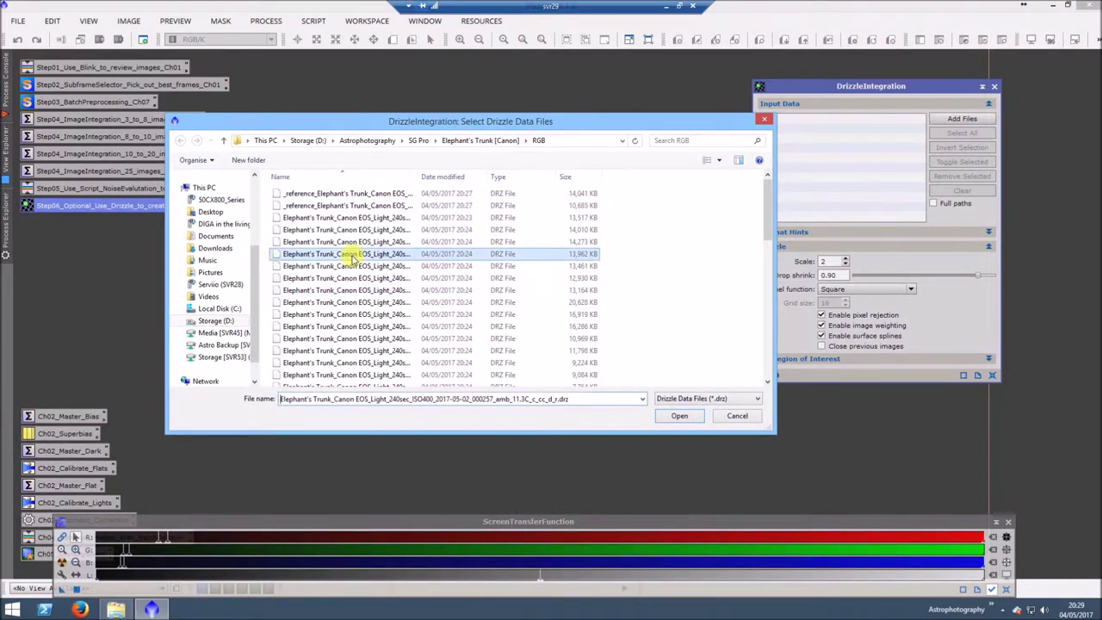
key("ctrl+a")
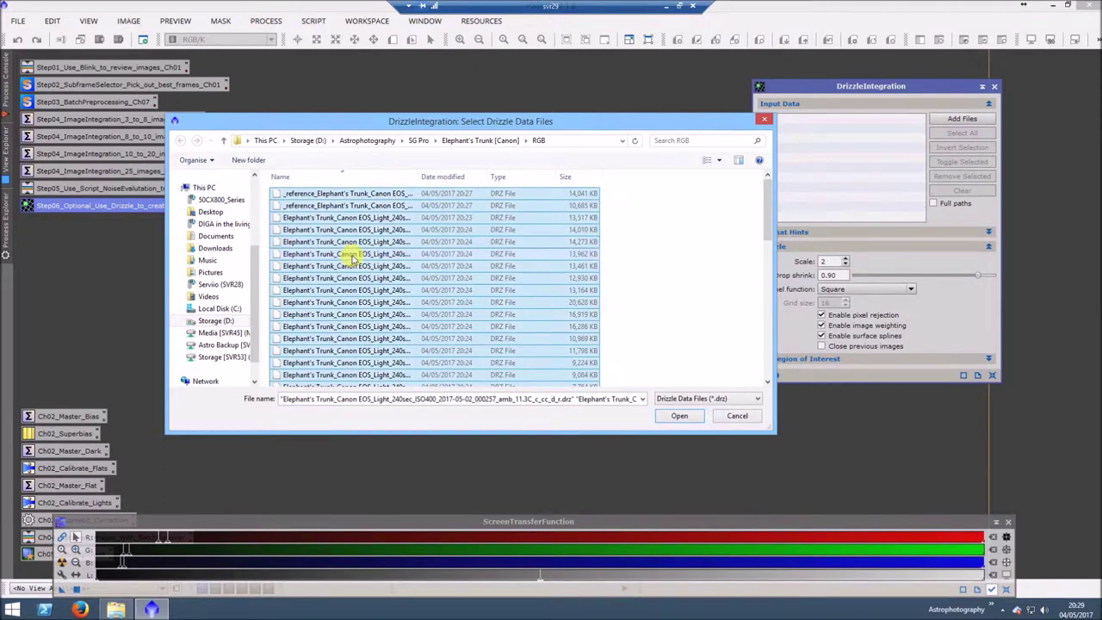
left_click(678, 417)
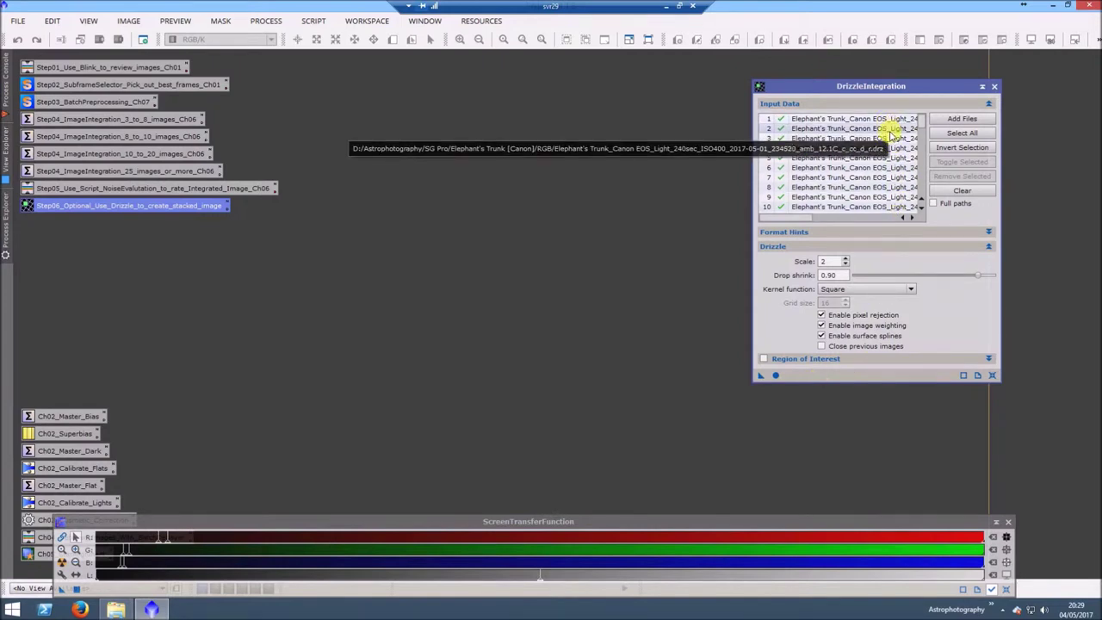
left_click(778, 376)
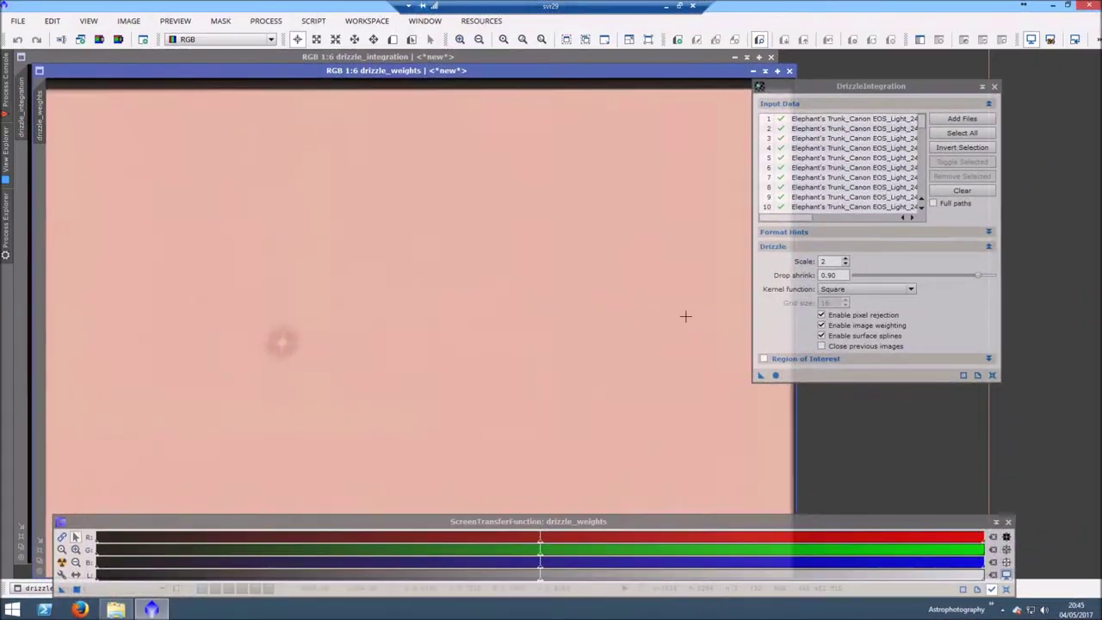
Step: Close the DrizzleIntegration panel and drizzle_weights image, then STF auto-stretch drizzle_integration
left_click_drag(893, 86, 964, 86)
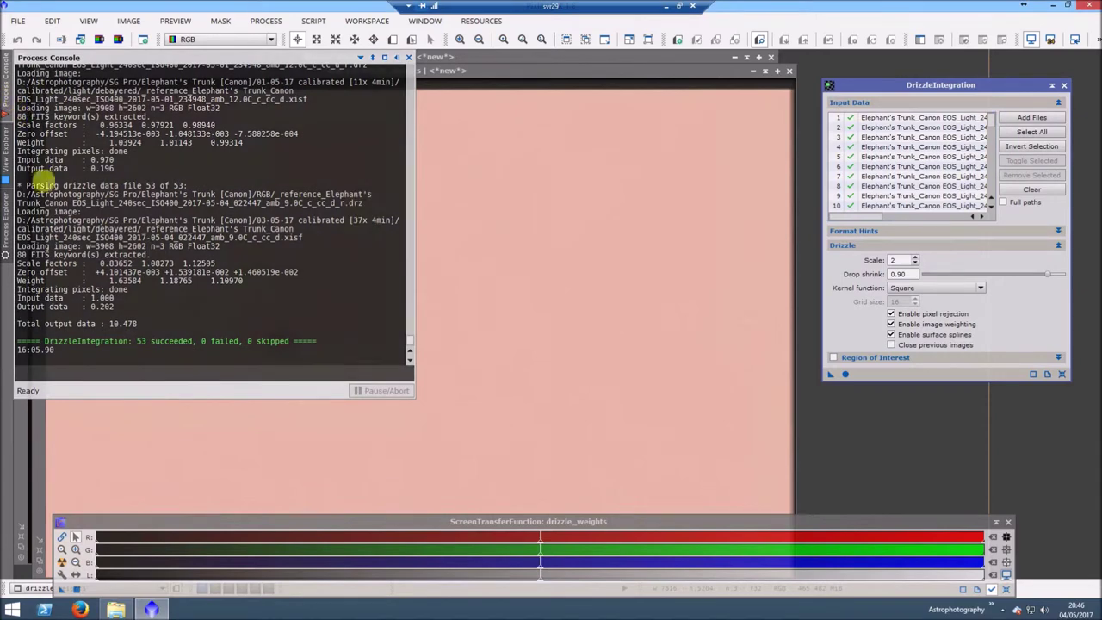
left_click(1065, 85)
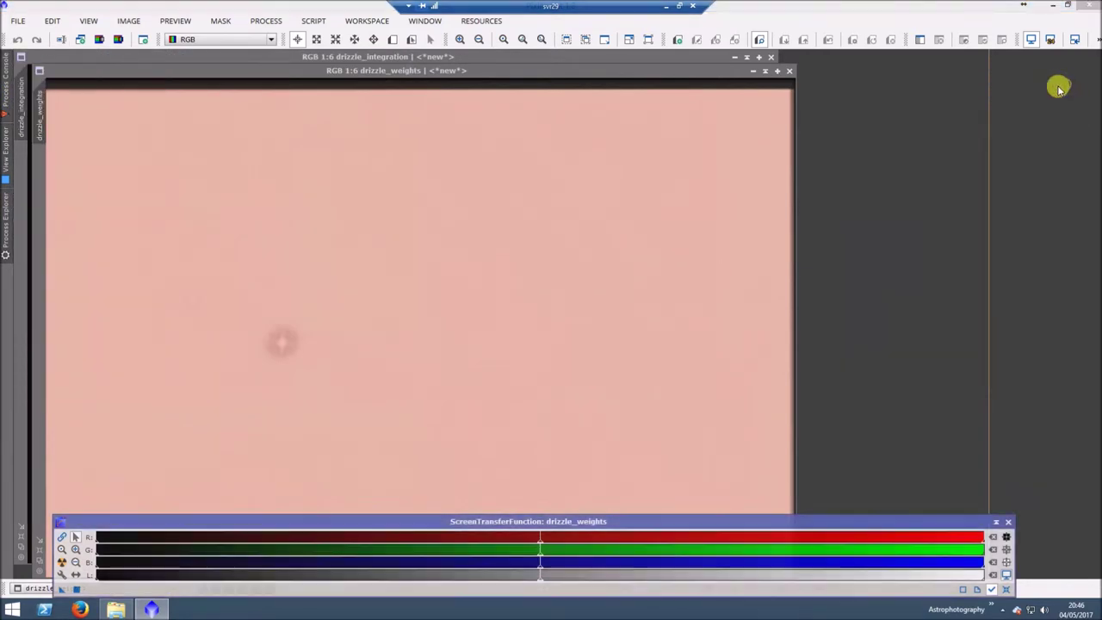
left_click(788, 73)
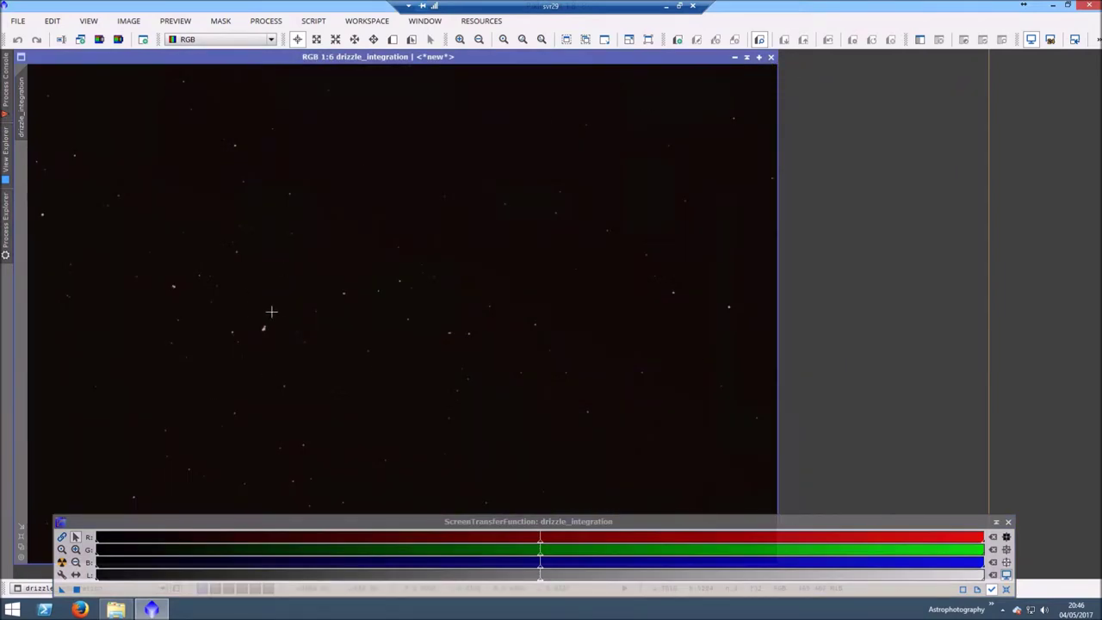
left_click(66, 562)
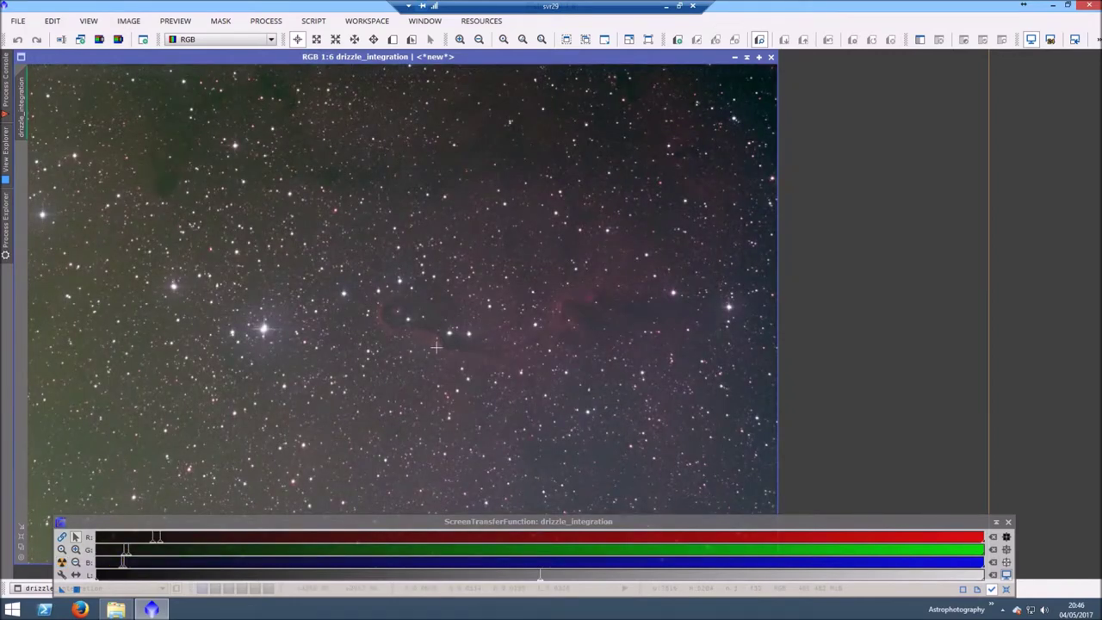
Step: Save drizzle_integration as ET-drizzle-stacked.xisf with default XISF options and close its window
left_click(17, 20)
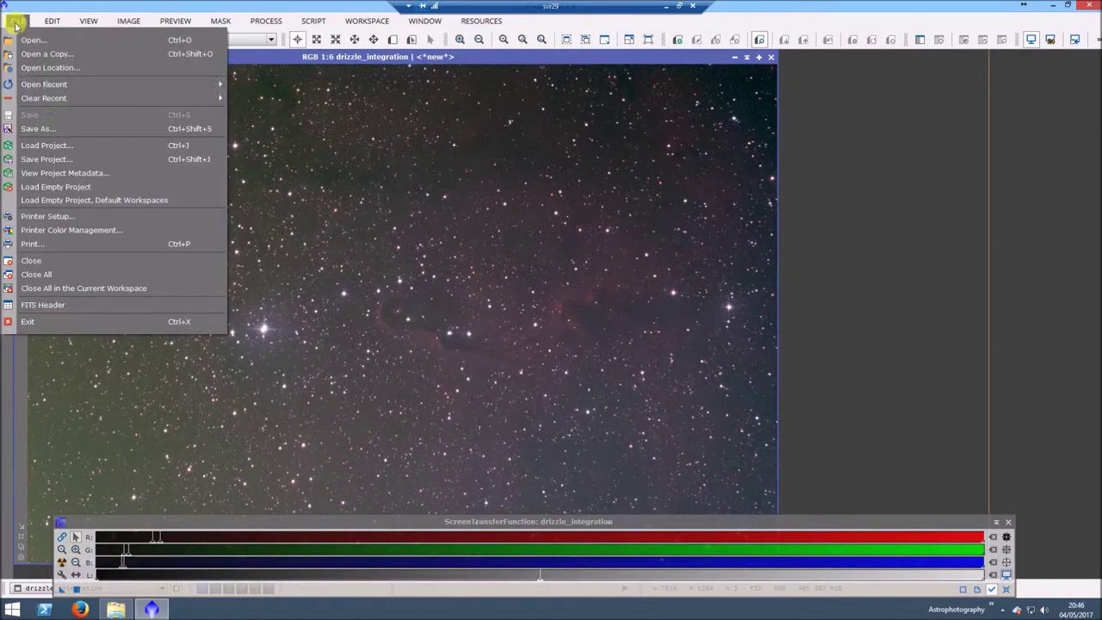
left_click(58, 132)
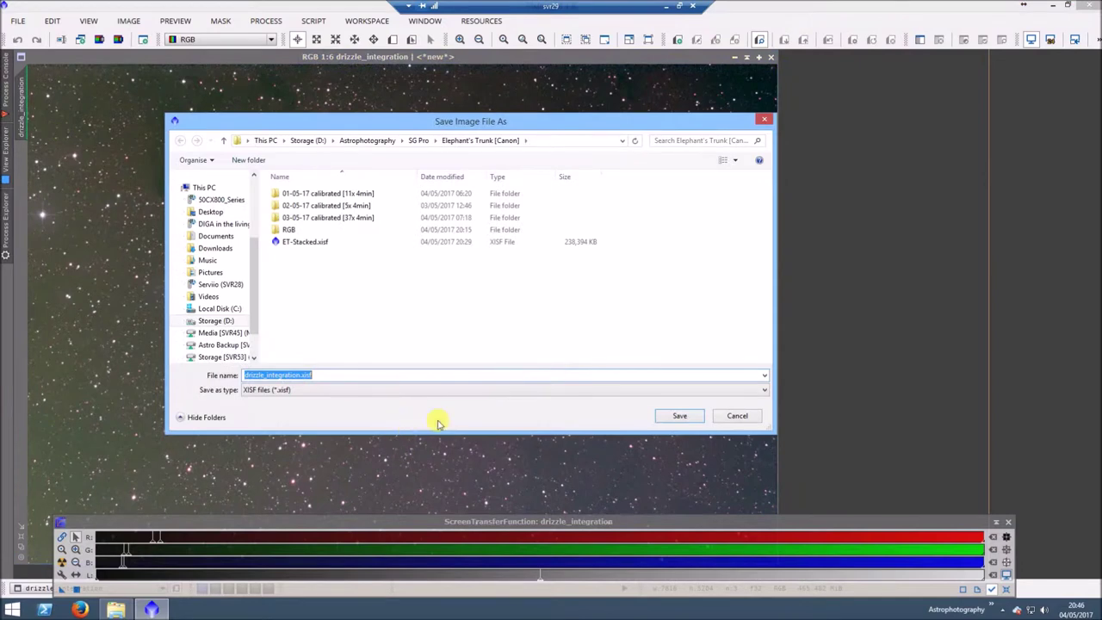
type("E")
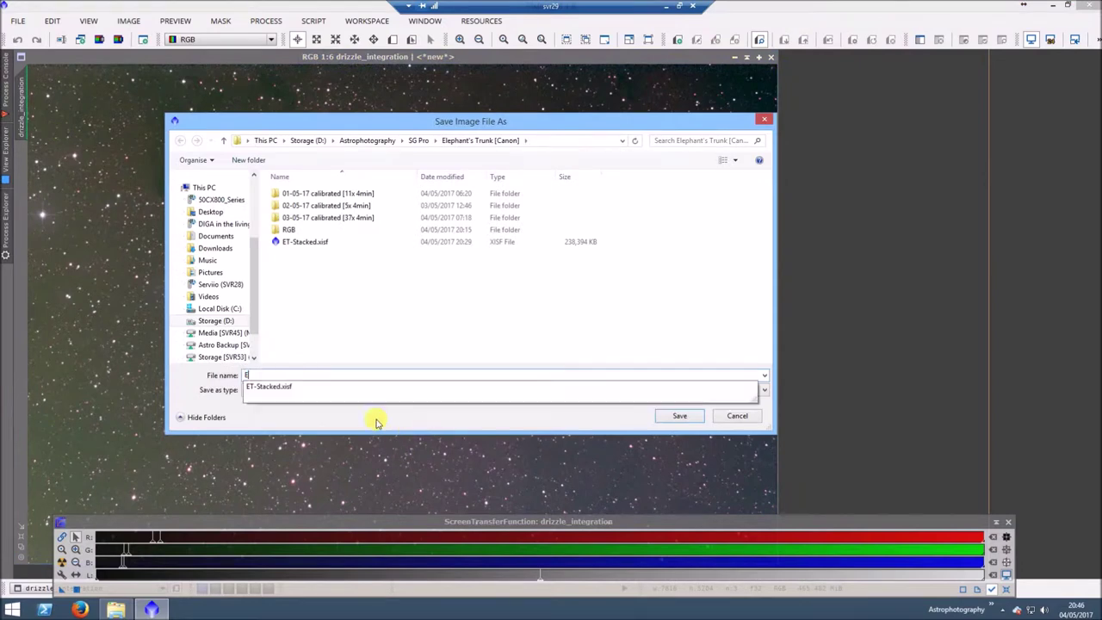
type("T-drizzle-stacked")
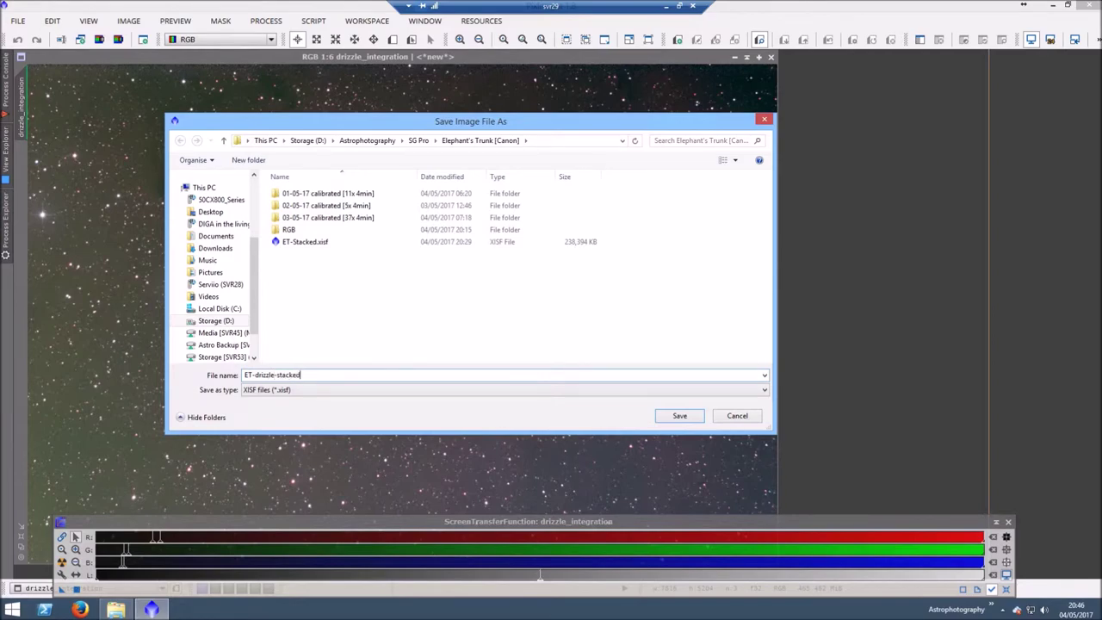
key("Return")
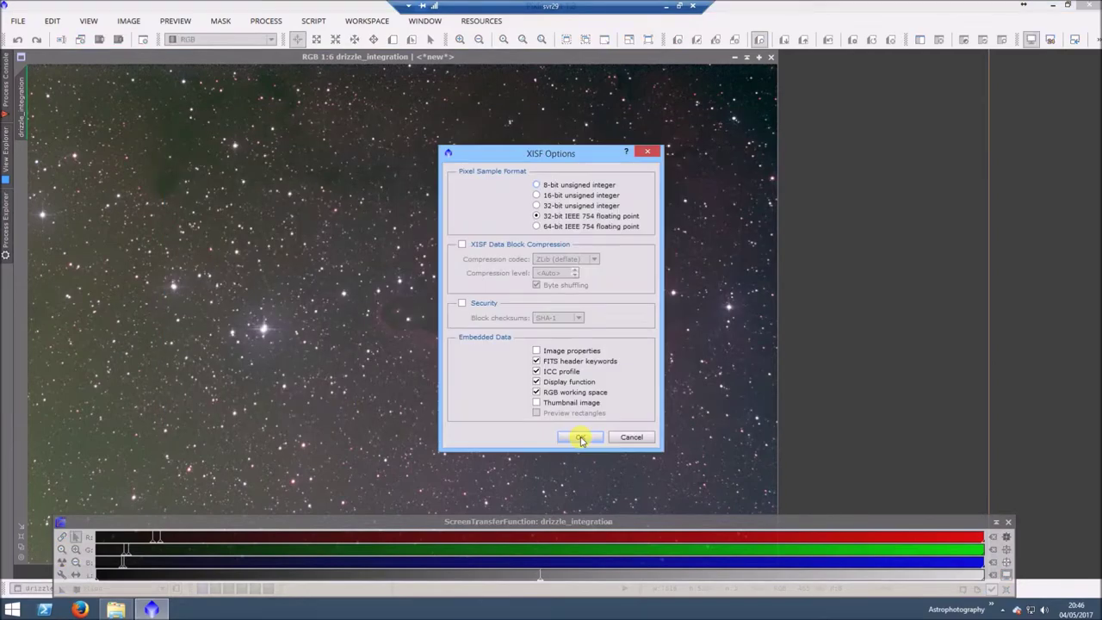
left_click(582, 437)
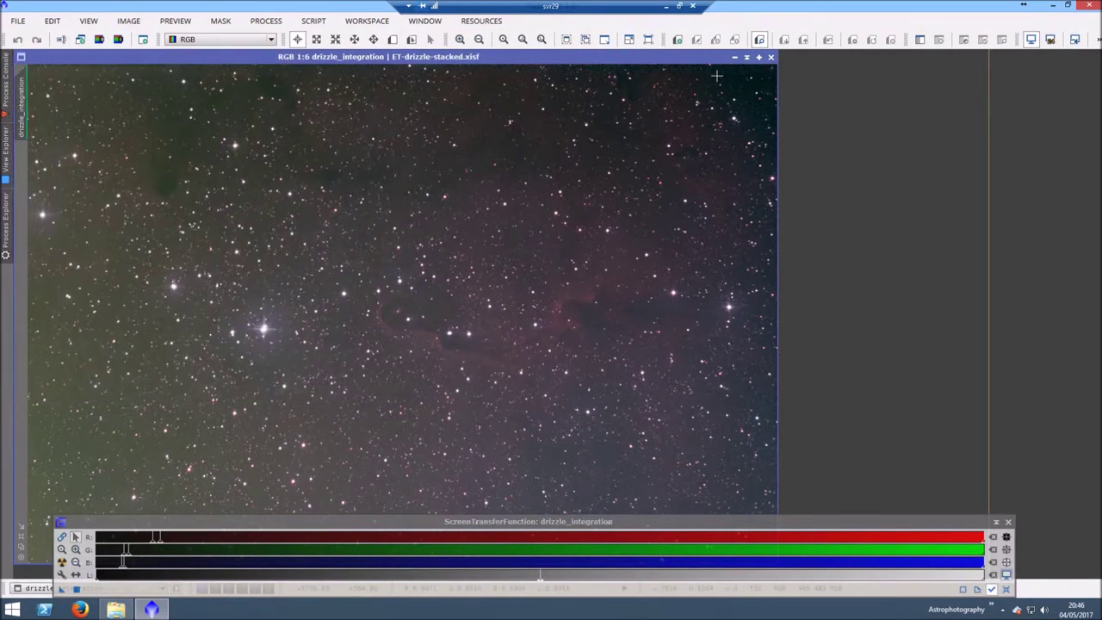
left_click(770, 60)
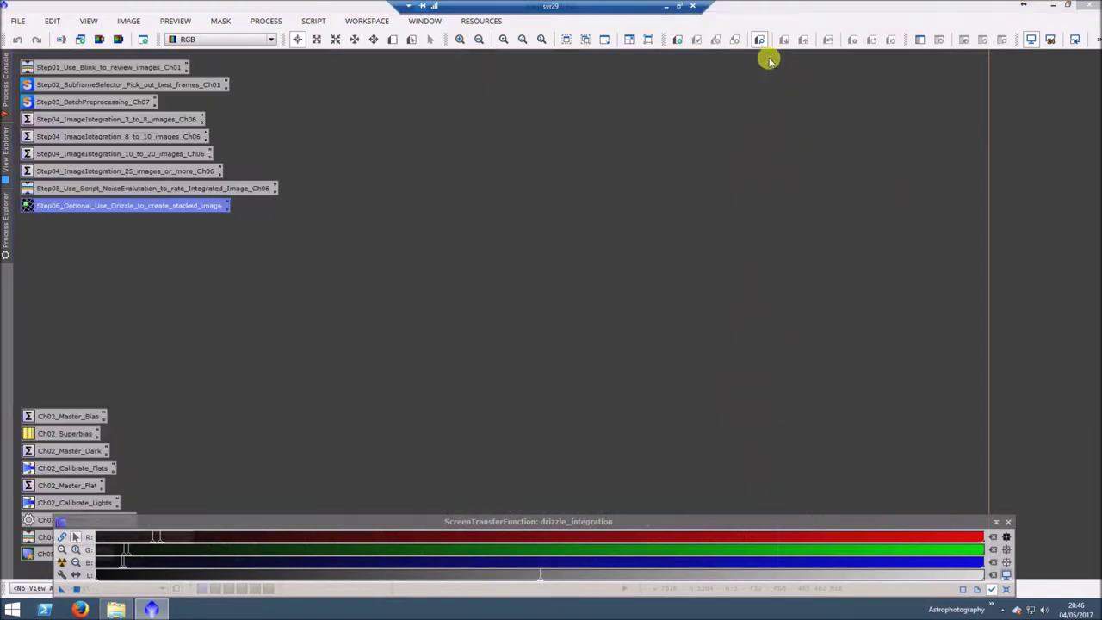
Step: Load ET-Stacked and ET-drizzle-stacked from Elephant's Trunk [Canon] into SubframeSelector and measure both
double_click(110, 85)
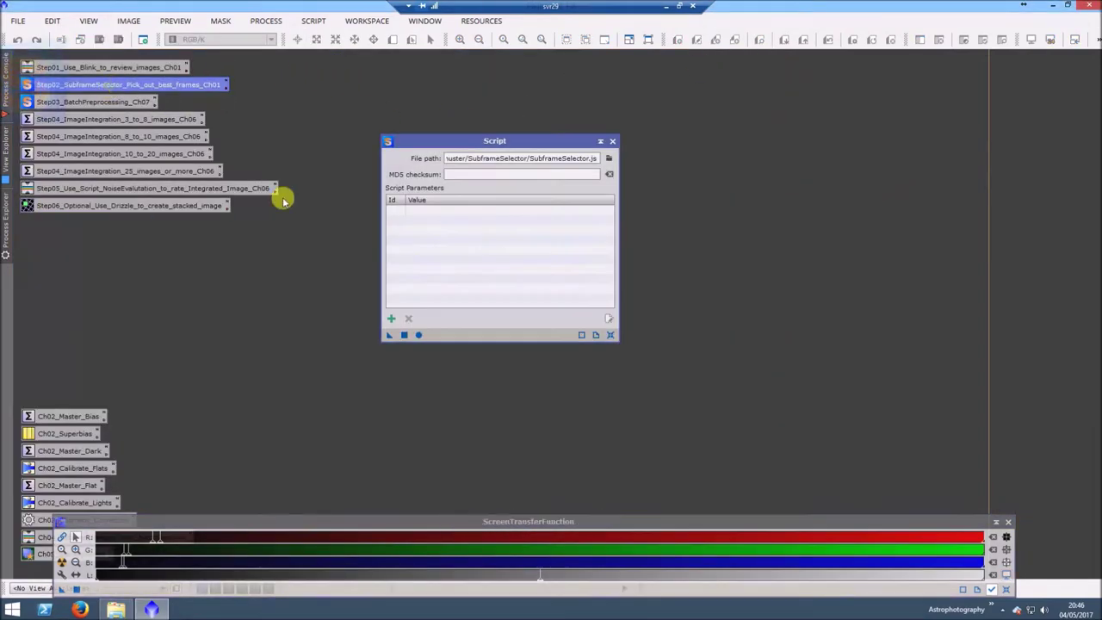
left_click(420, 334)
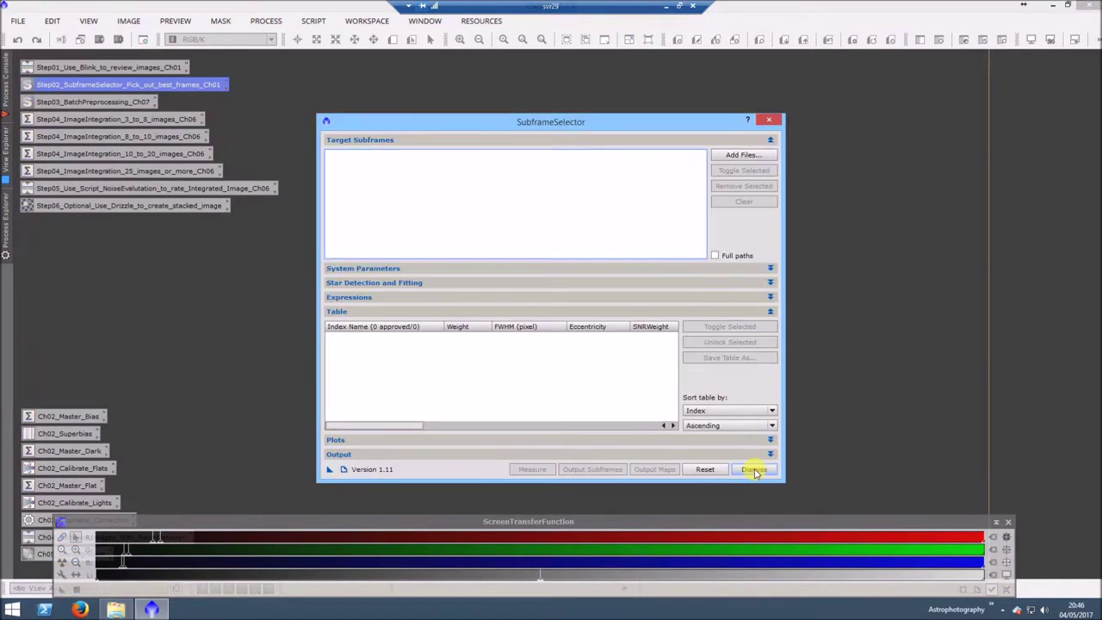
left_click(731, 158)
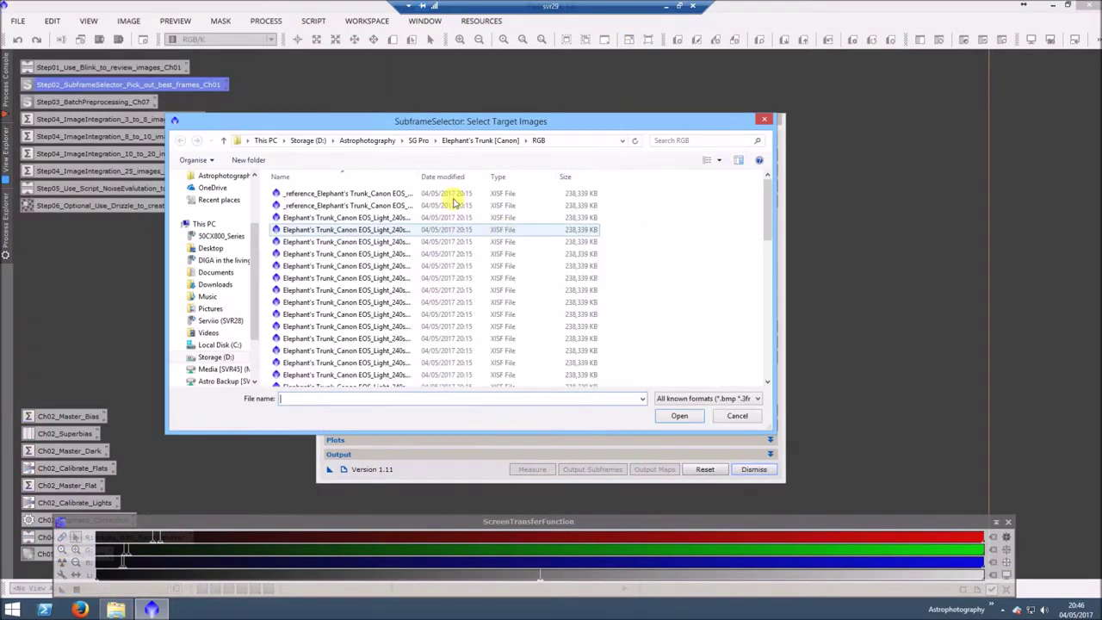
left_click(482, 140)
left_click_drag(345, 295, 297, 234)
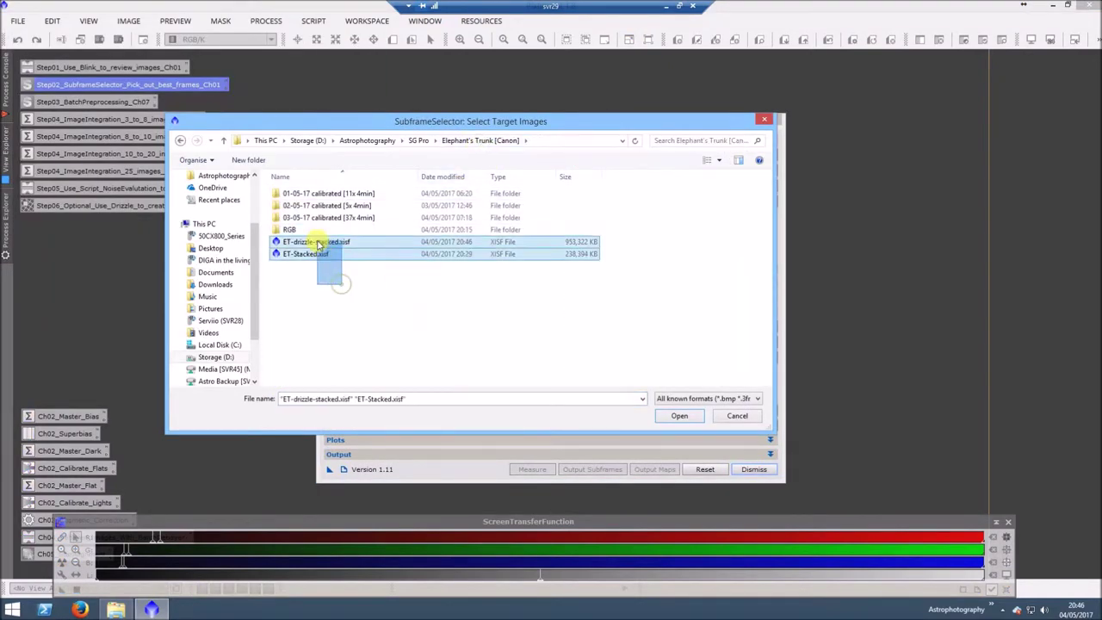
left_click(679, 416)
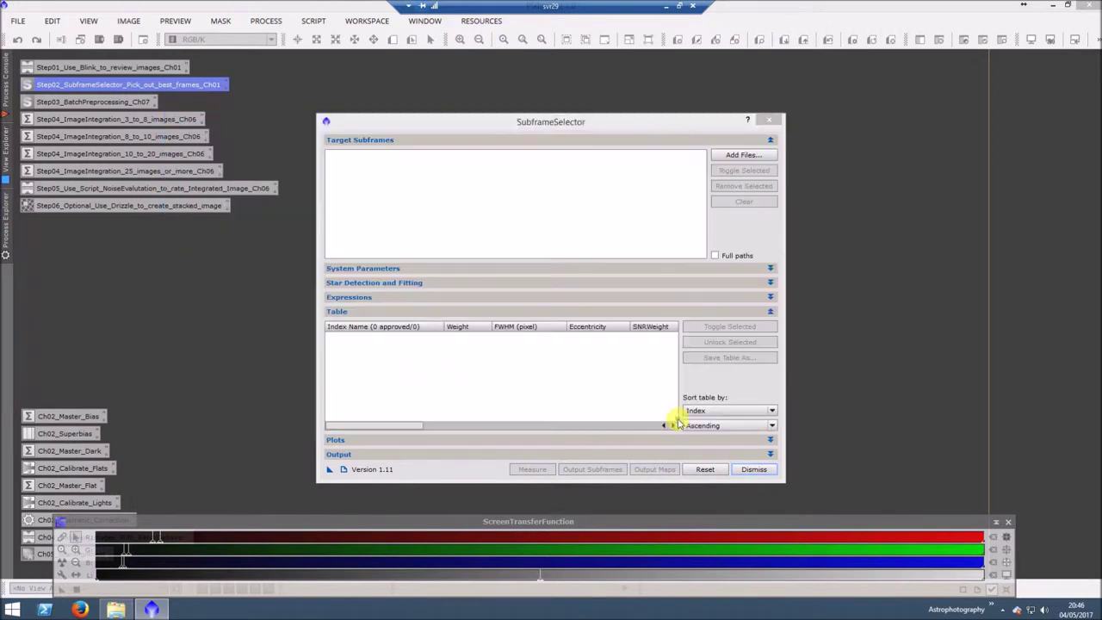
left_click(532, 469)
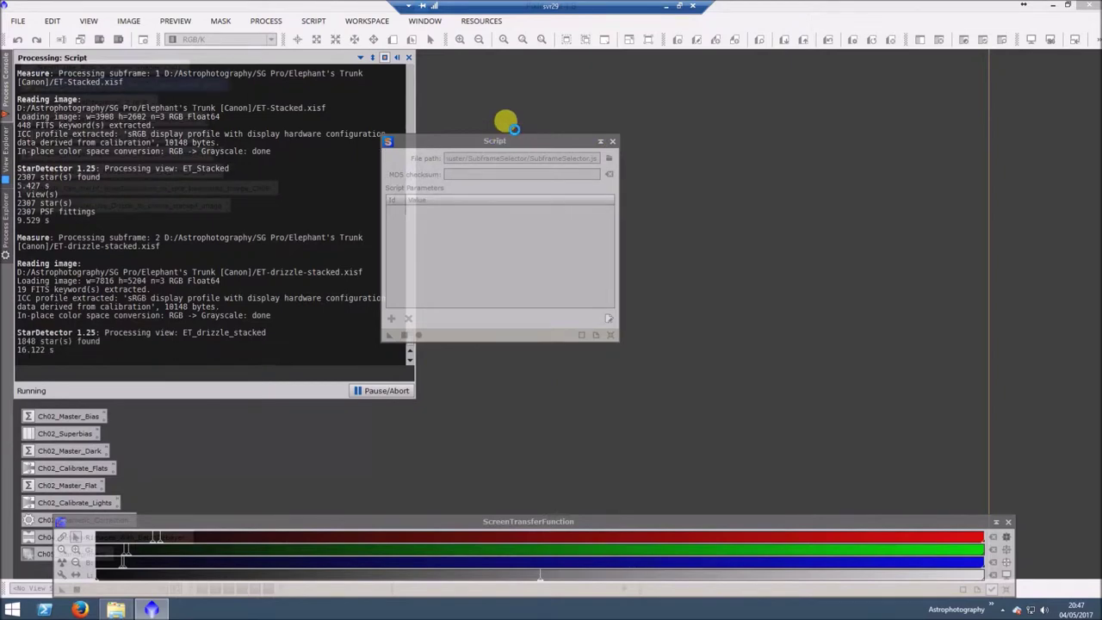
Step: Read the file sizes of ET-Stacked.xisf and ET-drizzle-stacked.xisf in Explorer, then minimize it
left_click(119, 610)
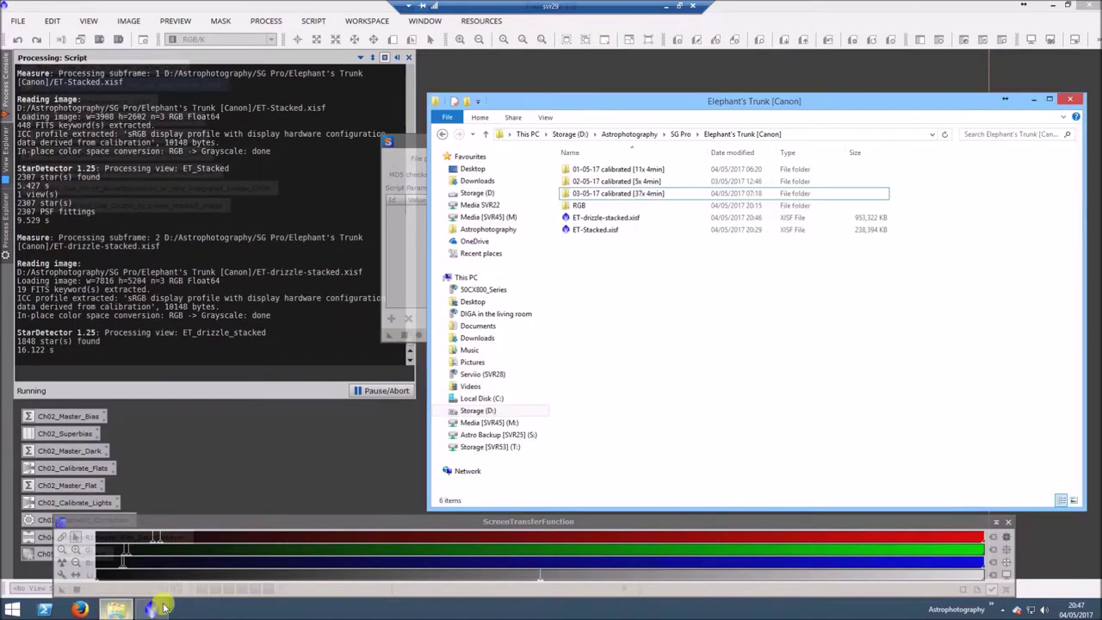
left_click(874, 231)
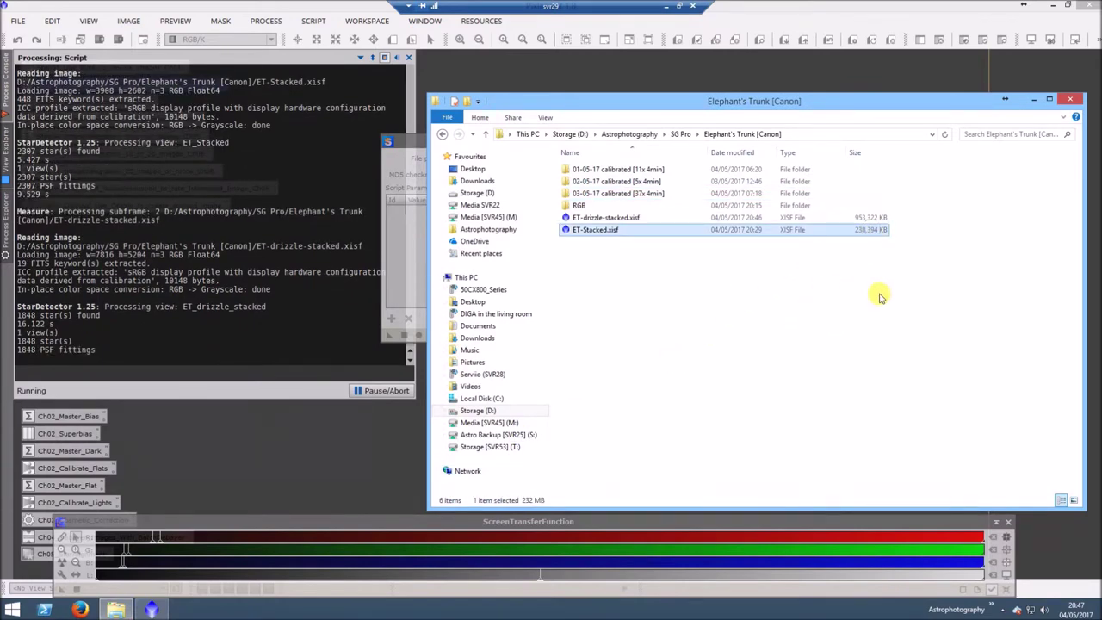
left_click(861, 219)
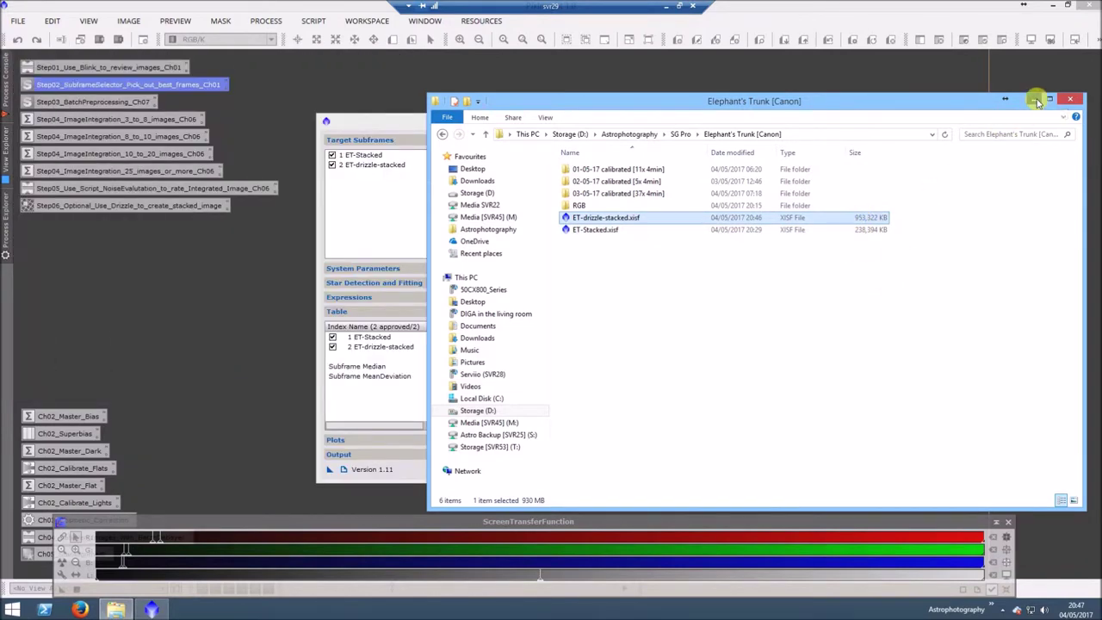
left_click(1038, 102)
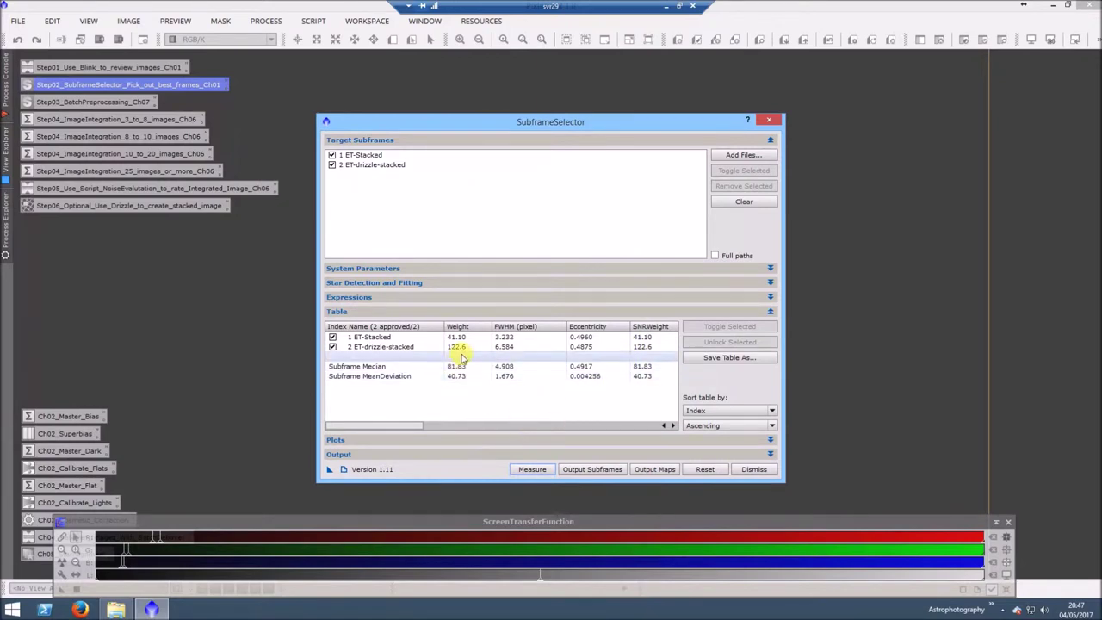
Step: Compare the FWHM and SNR weight rows of both stacks, then close SubframeSelector confirming Yes
left_click(644, 338)
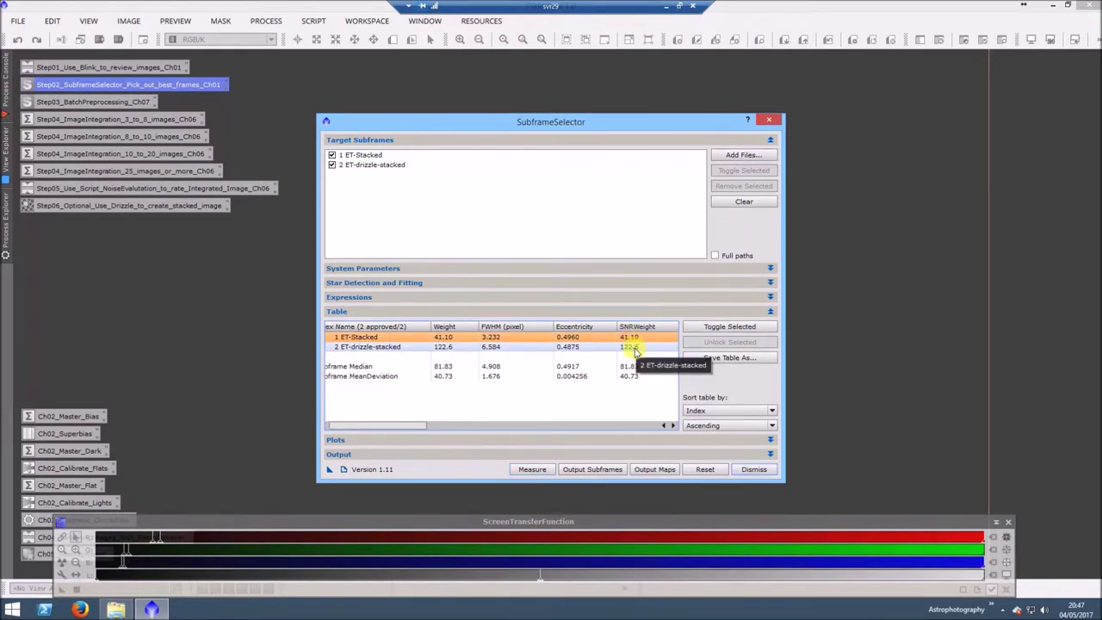
left_click(634, 348)
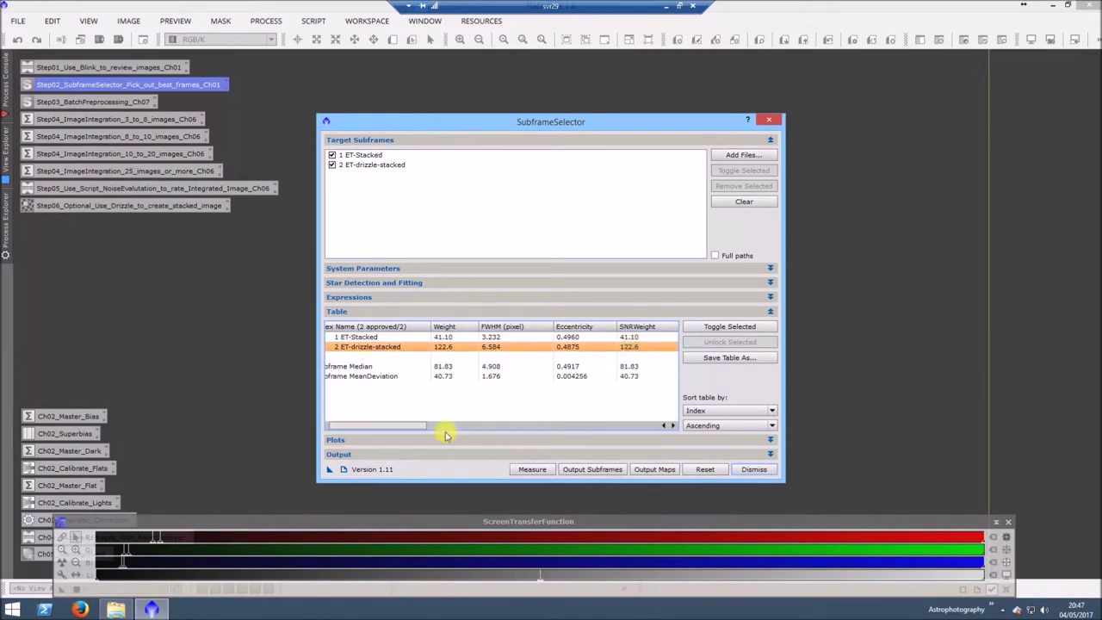
left_click_drag(393, 428, 357, 423)
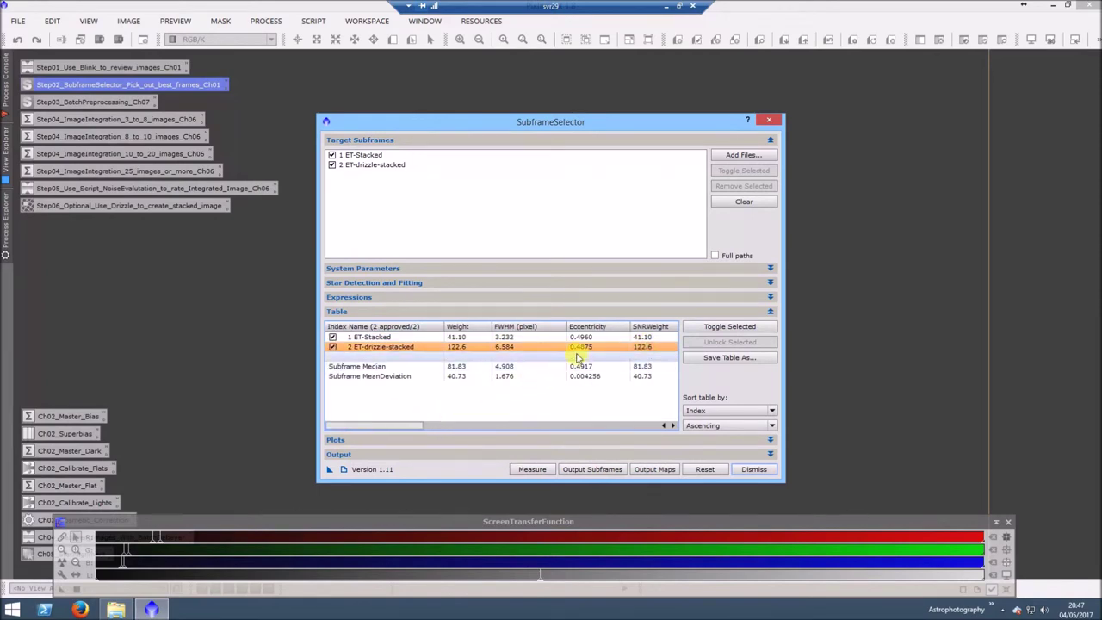
left_click(769, 124)
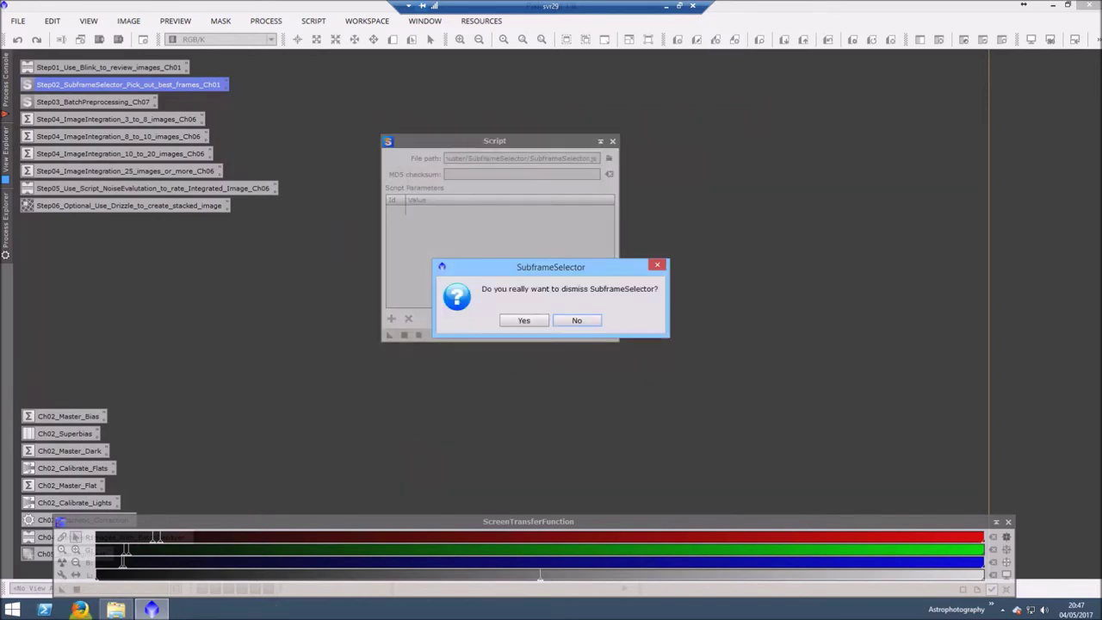
left_click(523, 319)
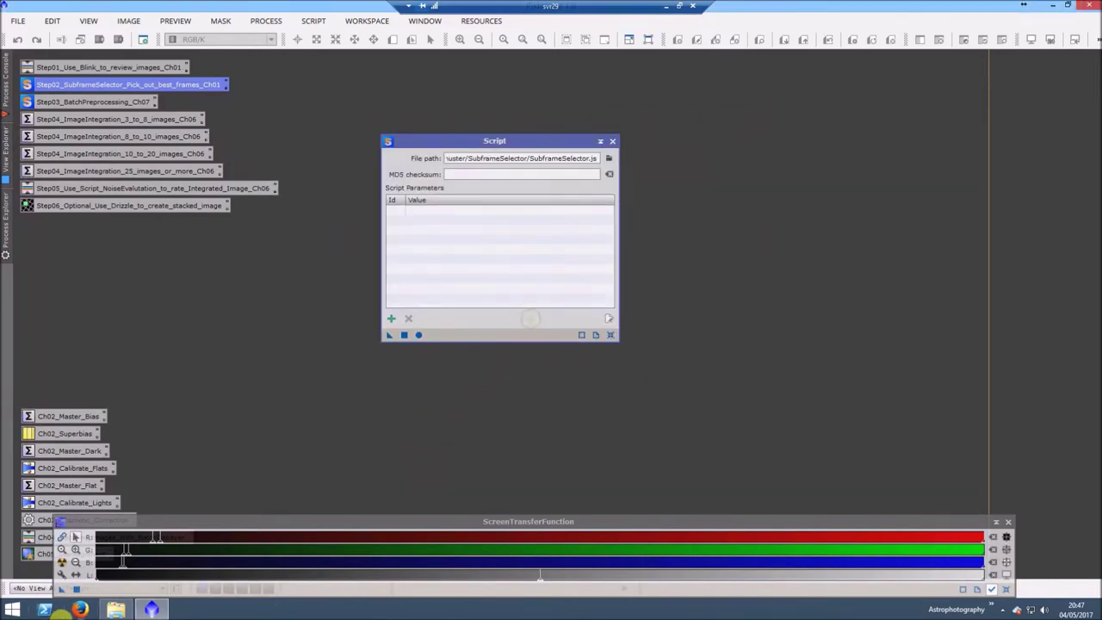
Step: Open ET-drizzle-stacked.xisf in PixInsight from Explorer and dismiss the leftover Script dialog
left_click(115, 608)
left_click(631, 221)
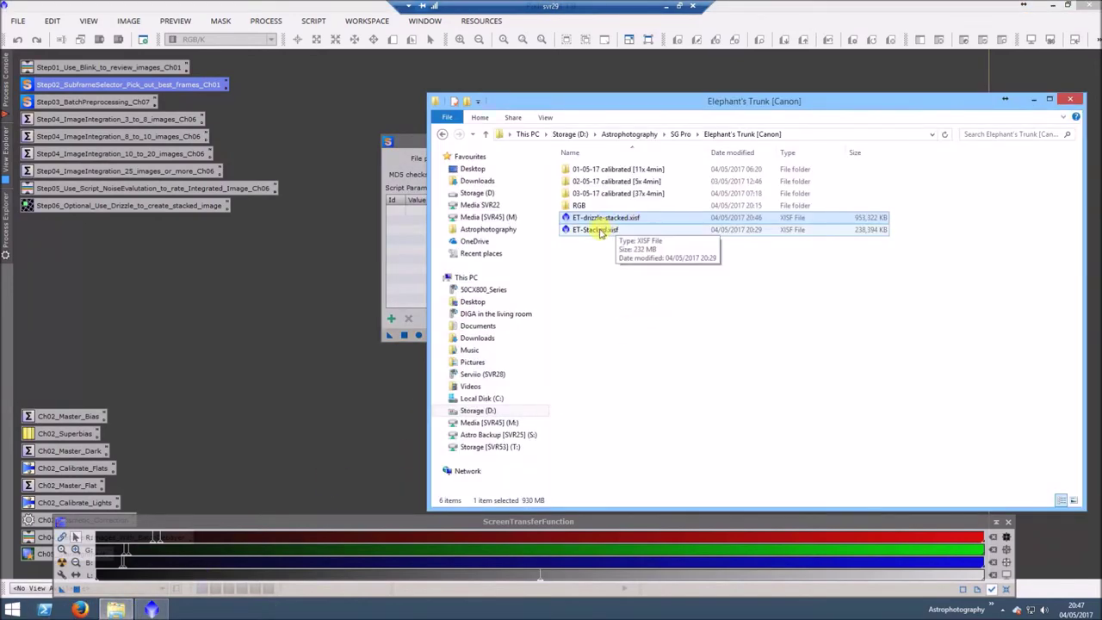
double_click(631, 222)
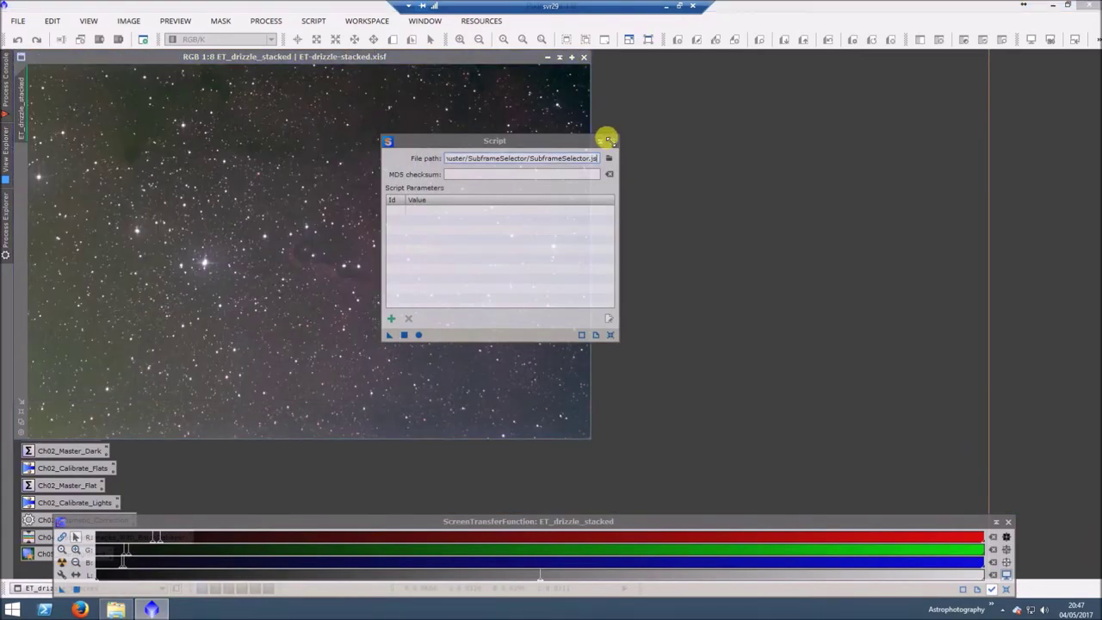
left_click(607, 142)
Step: Move the image window right and zoom in on the trunk nebula detail
left_click_drag(528, 71, 689, 81)
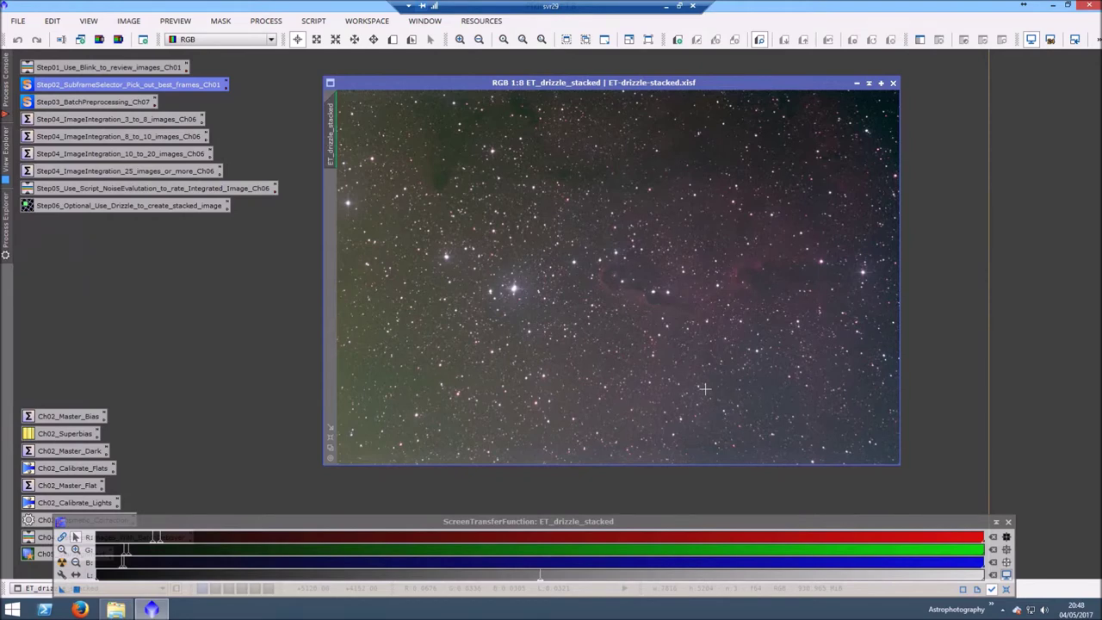
scroll(670, 306, "up", 4)
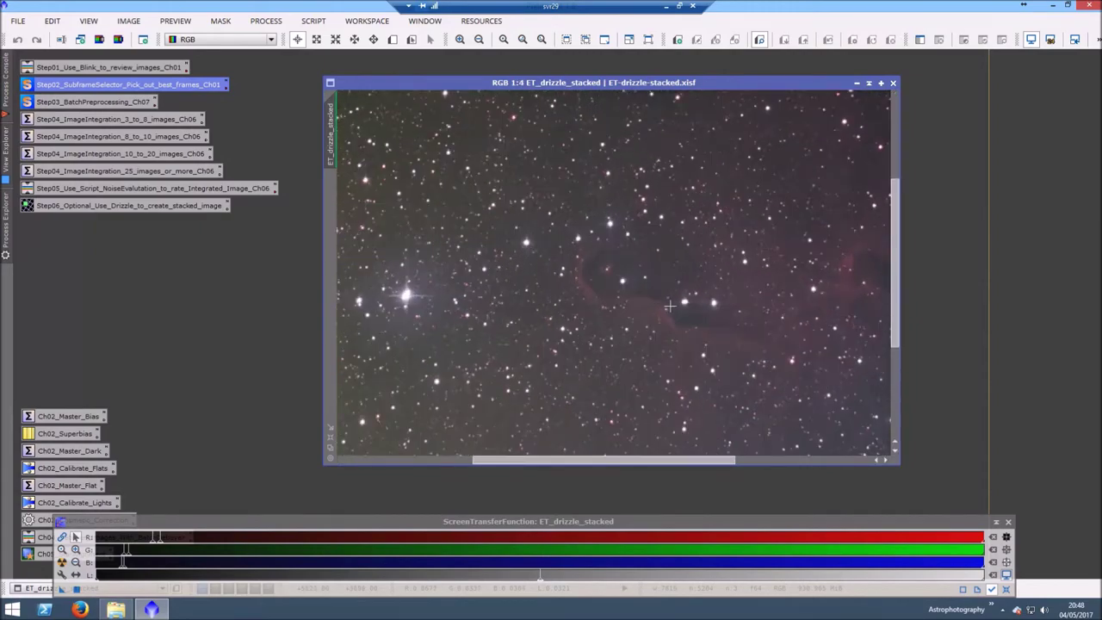
scroll(669, 307, "up", 2)
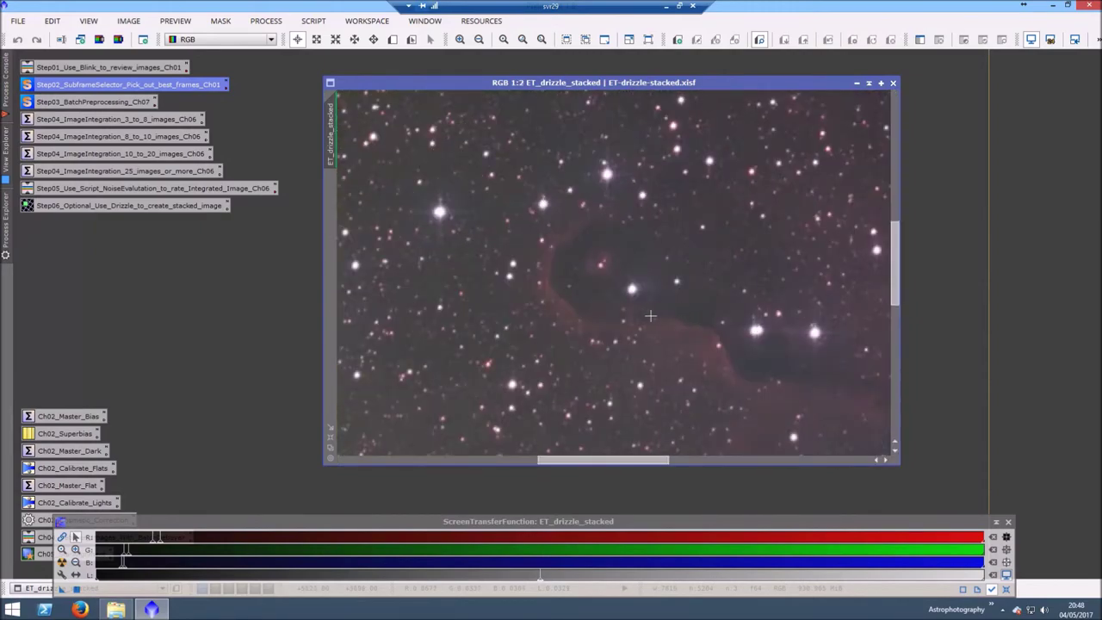
scroll(650, 316, "down", 5)
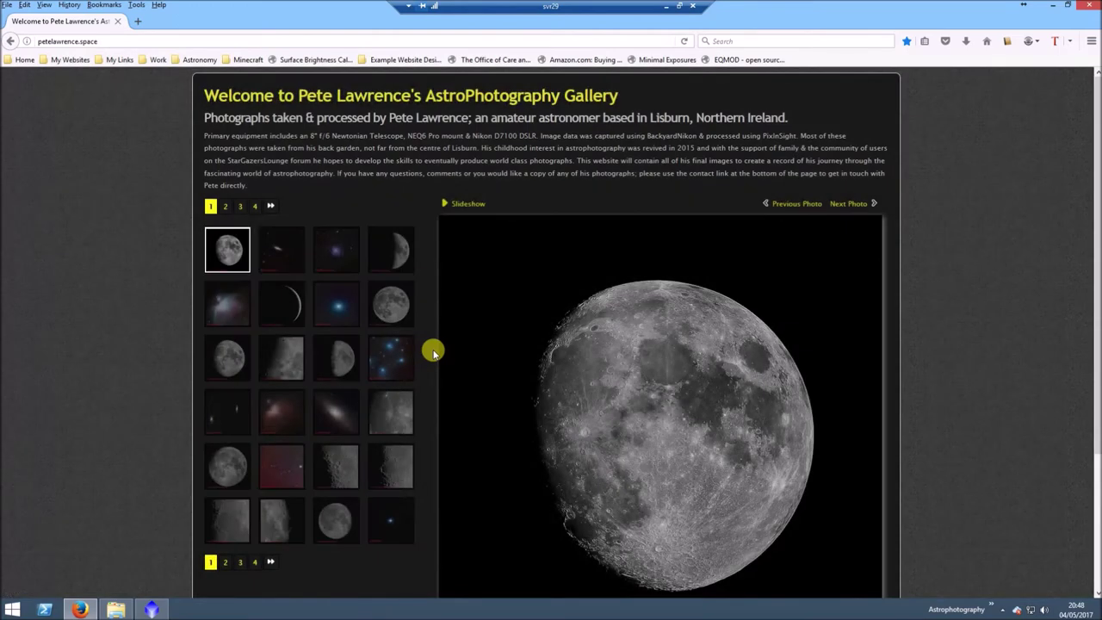
Step: Show the Elephant Trunk Nebula (IC 1396) gallery photo and highlight its 24x 8 minute exposure count
left_click(275, 463)
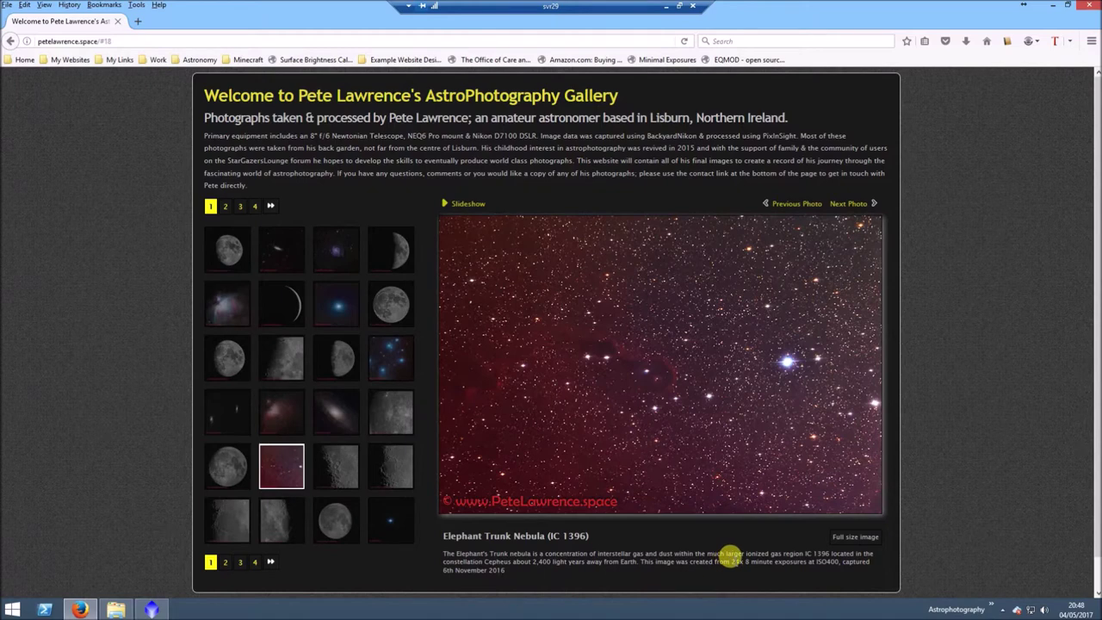
left_click_drag(728, 557, 746, 555)
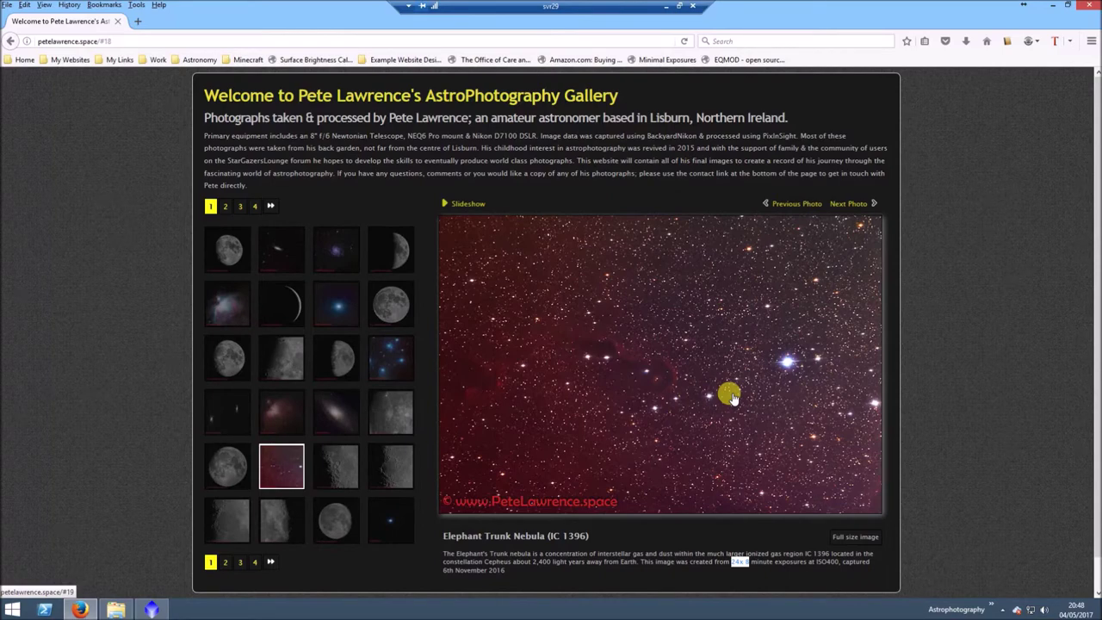
Step: Minimize Firefox and zoom out on ET_drizzle_stacked to see the whole frame
left_click(1047, 7)
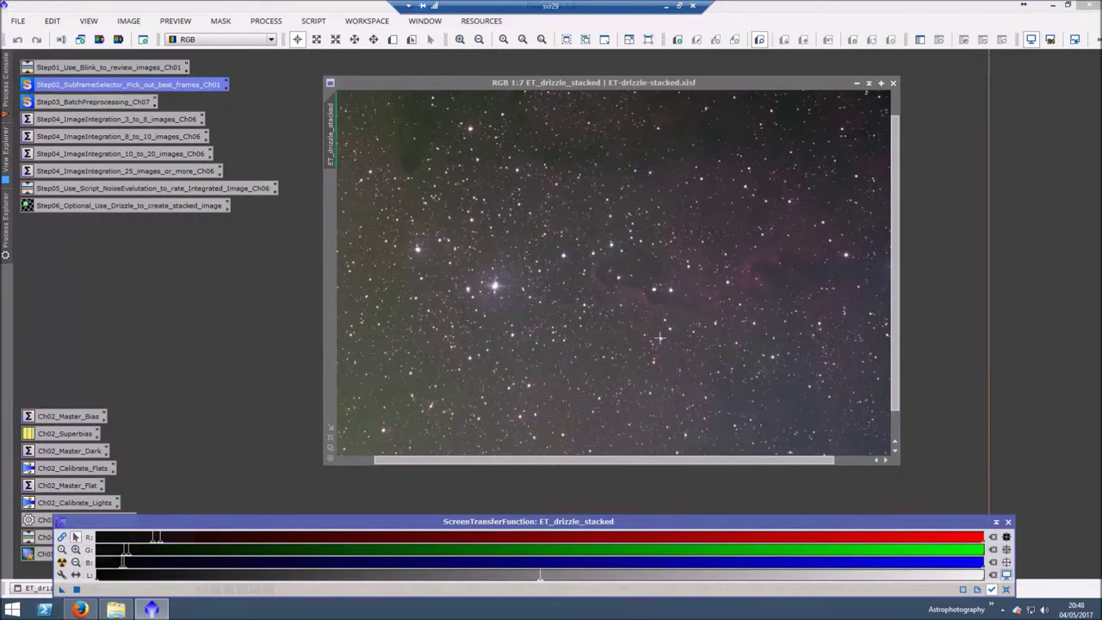
scroll(660, 339, "down", 1)
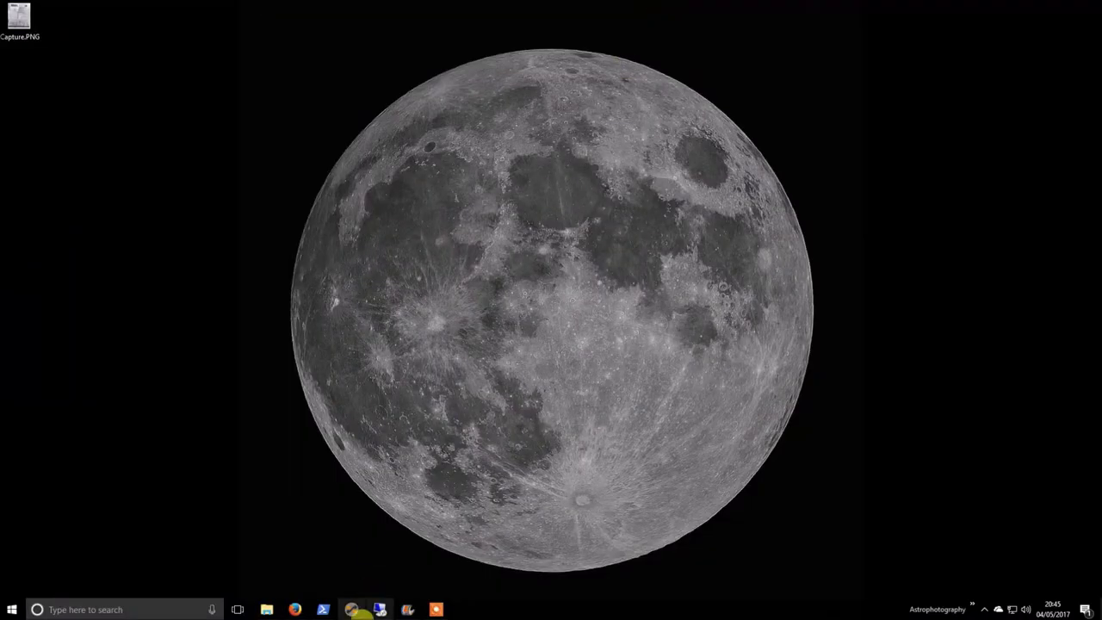
left_click(433, 609)
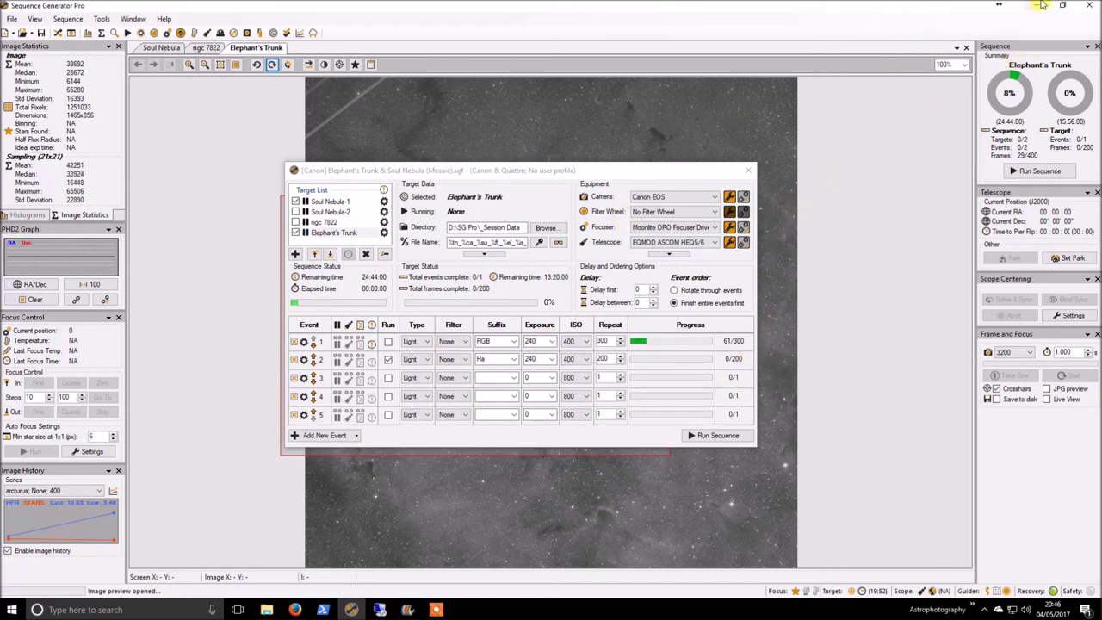
left_click(1039, 8)
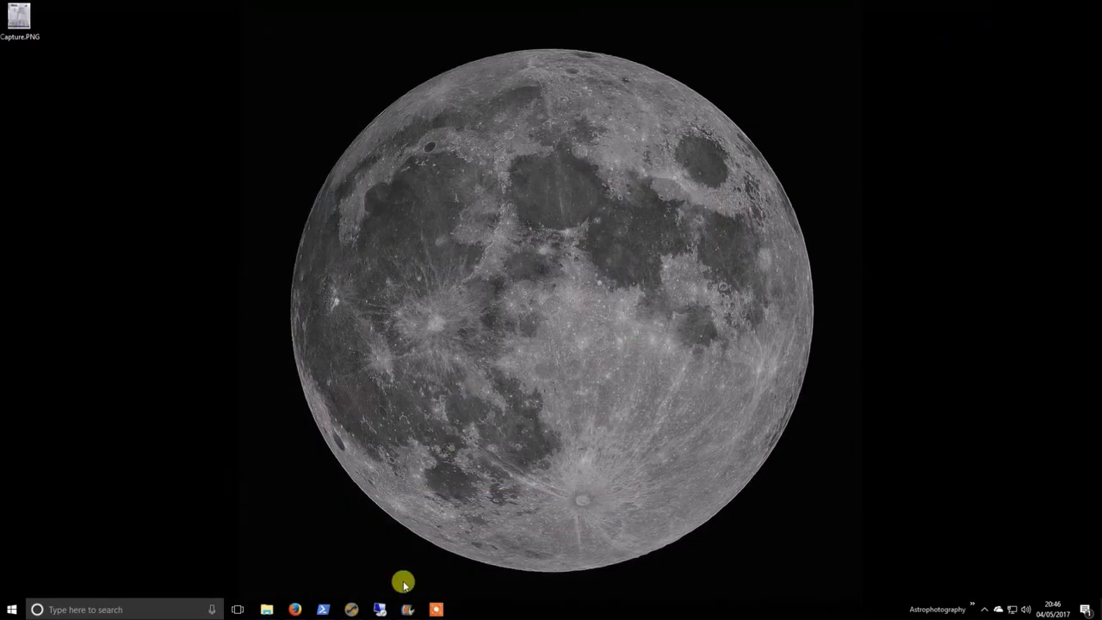